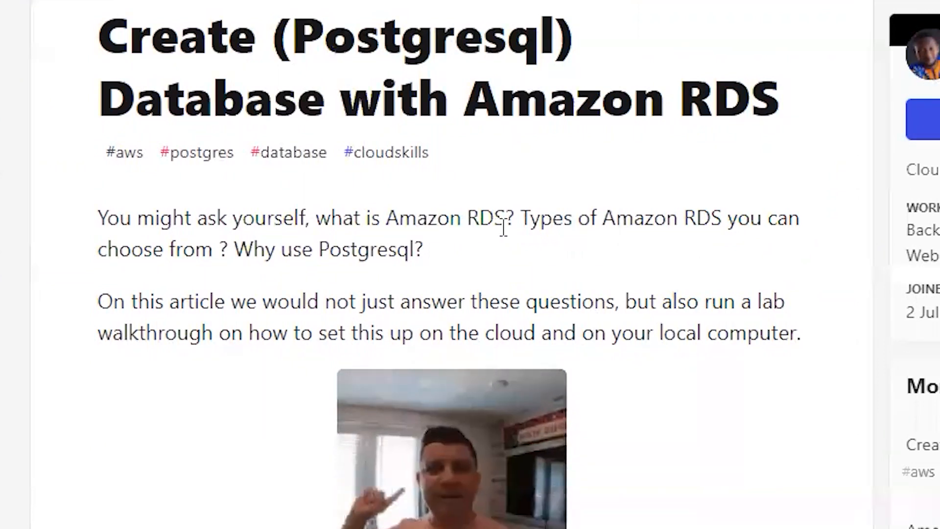
Step: Read the article's sections on what Amazon RDS is, which database engines it offers, and why to use PostgreSQL
{"action": "scroll", "coordinate": [495, 227], "scroll_direction": "down", "scroll_amount": 8}
{"action": "scroll", "coordinate": [415, 160], "scroll_direction": "up", "scroll_amount": 2}
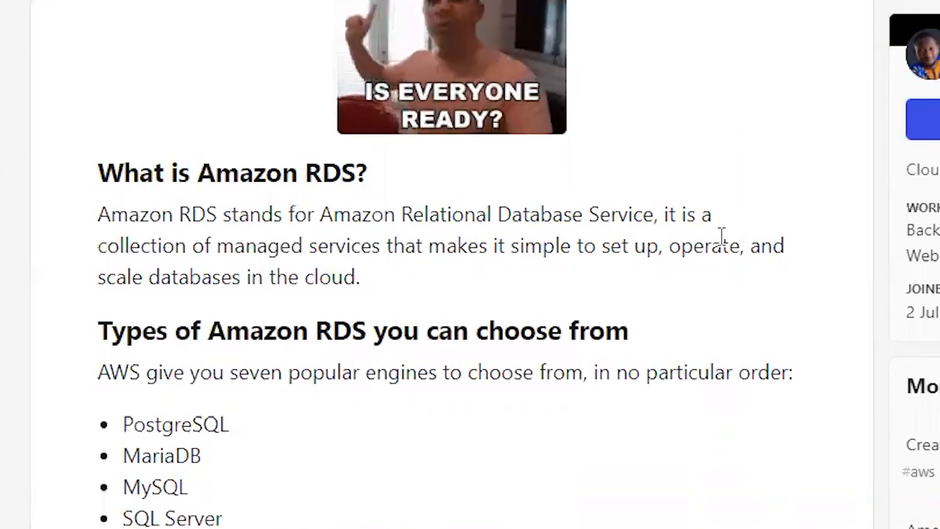
{"action": "scroll", "coordinate": [656, 245], "scroll_direction": "down", "scroll_amount": 2}
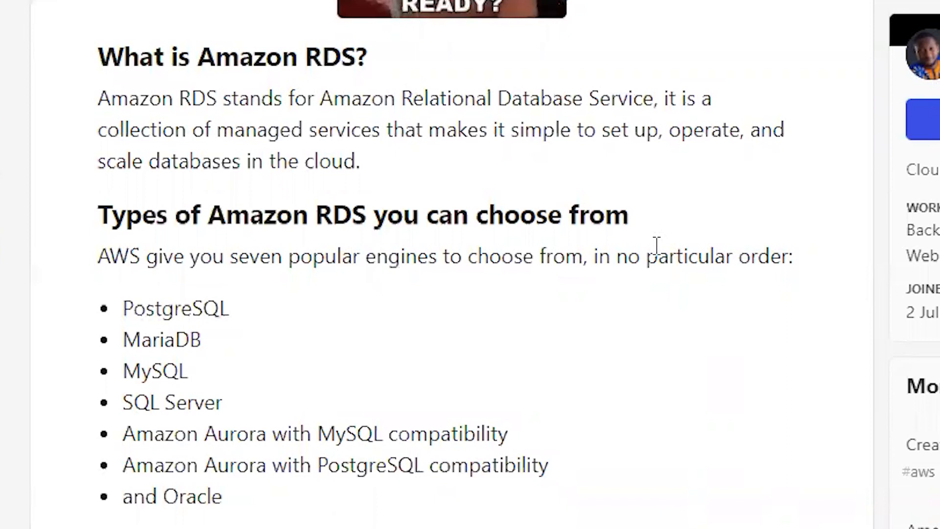
{"action": "scroll", "coordinate": [656, 245], "scroll_direction": "down", "scroll_amount": 2}
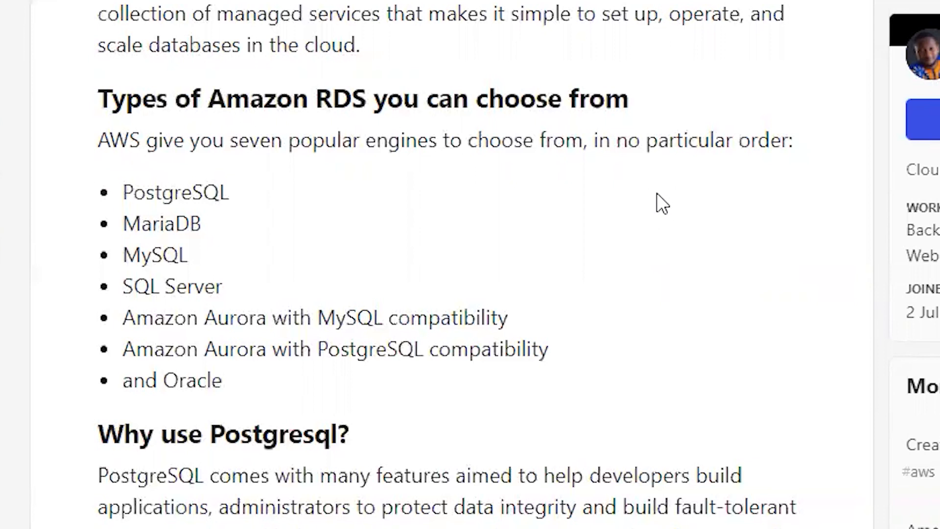
{"action": "scroll", "coordinate": [657, 194], "scroll_direction": "down", "scroll_amount": 5}
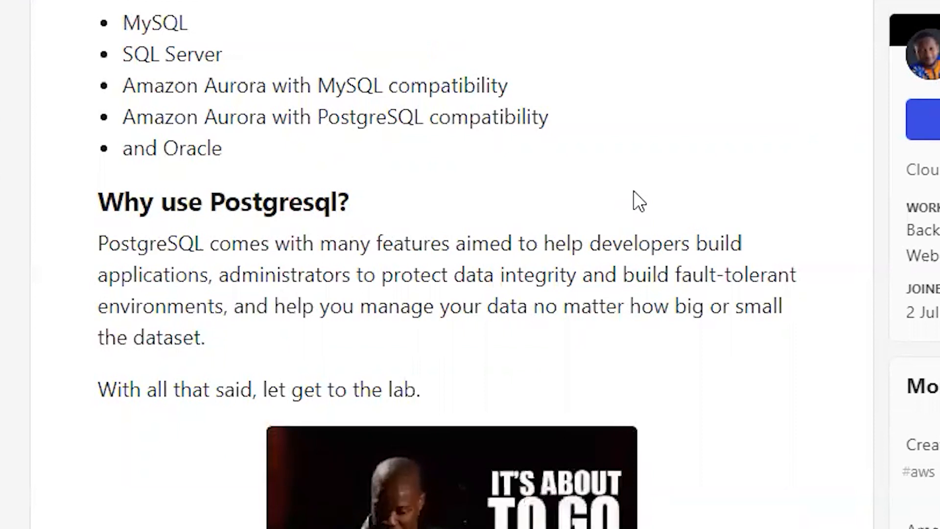
{"action": "scroll", "coordinate": [651, 199], "scroll_direction": "up", "scroll_amount": 6}
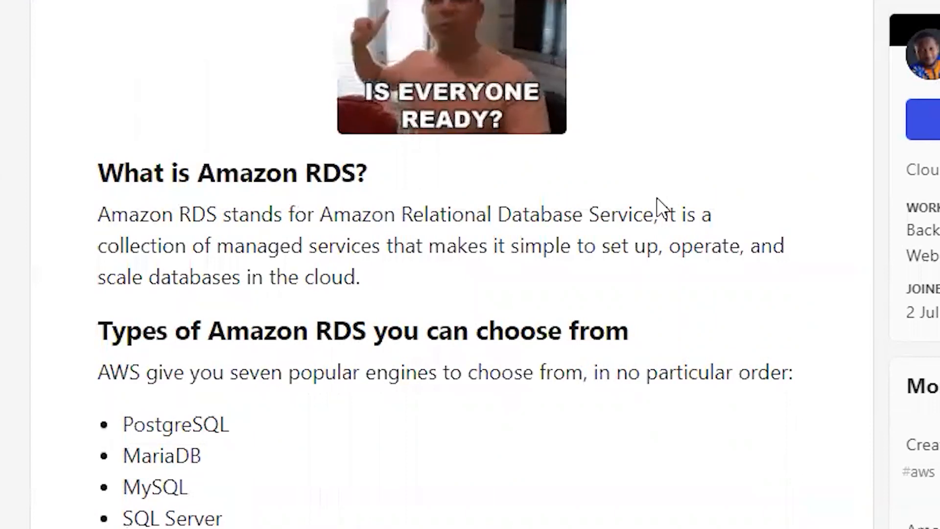
{"action": "scroll", "coordinate": [657, 198], "scroll_direction": "up", "scroll_amount": 5}
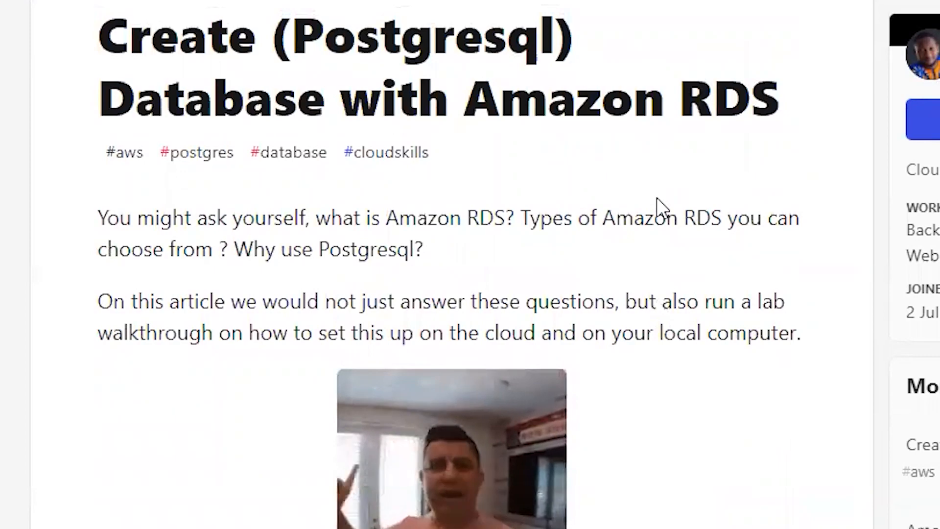
Step: Switch to the AWS Management Console and open the RDS service from the Database category
{"action": "key", "text": "alt+Tab"}
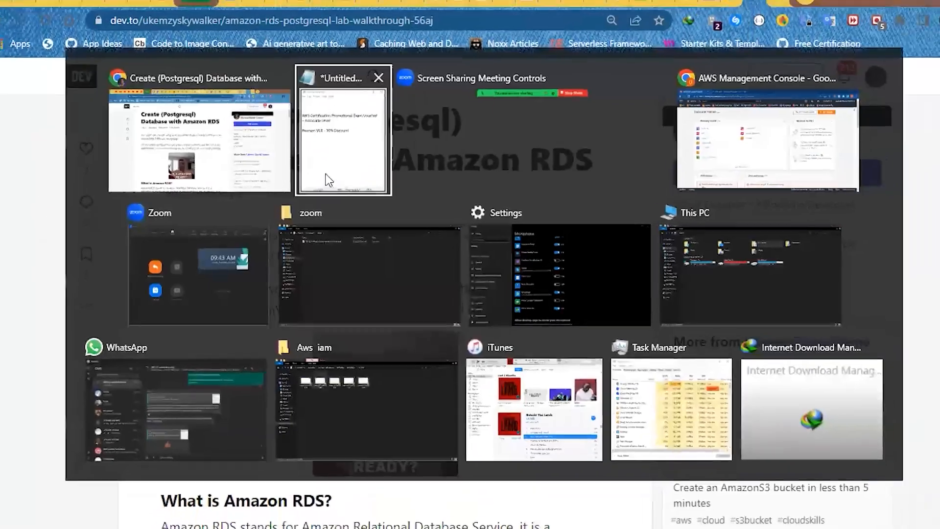
{"action": "left_click", "coordinate": [751, 148]}
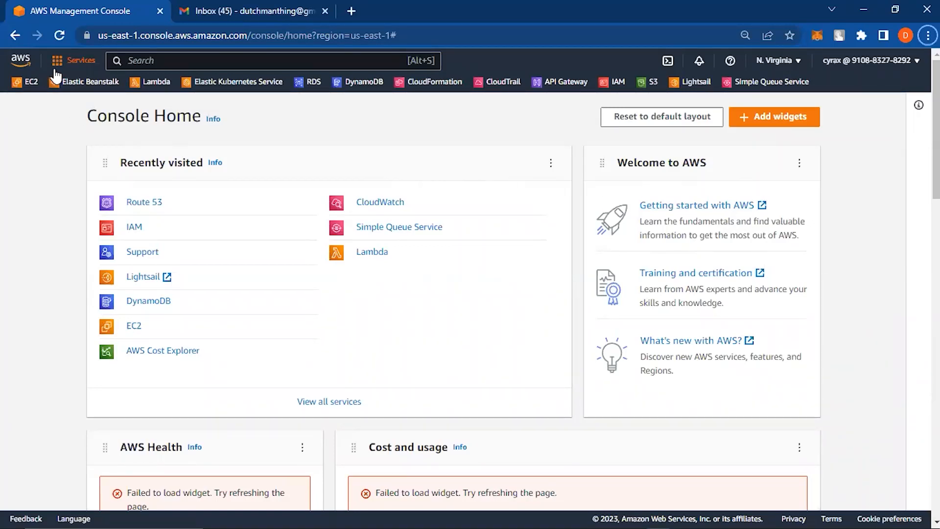
{"action": "left_click", "coordinate": [73, 62]}
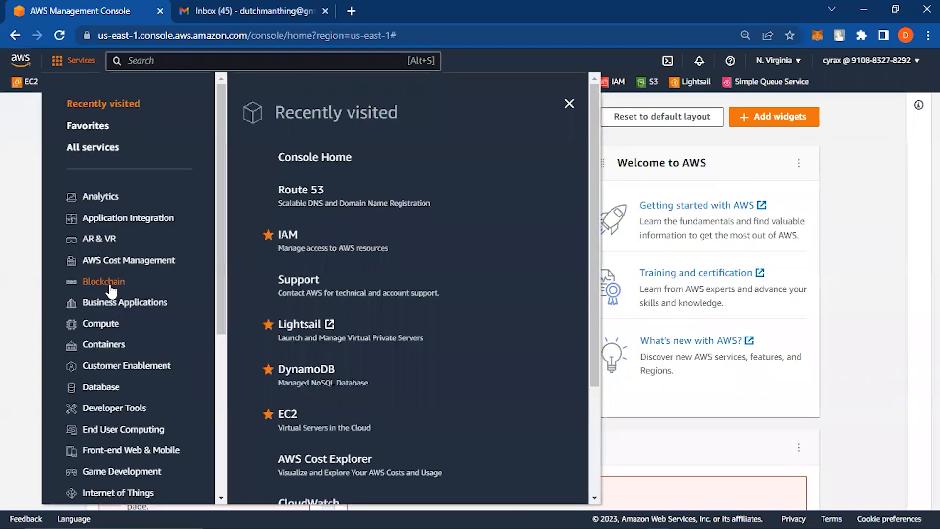
{"action": "scroll", "coordinate": [103, 275], "scroll_direction": "down", "scroll_amount": 4}
{"action": "scroll", "coordinate": [105, 246], "scroll_direction": "up", "scroll_amount": 3}
{"action": "left_click", "coordinate": [106, 251]}
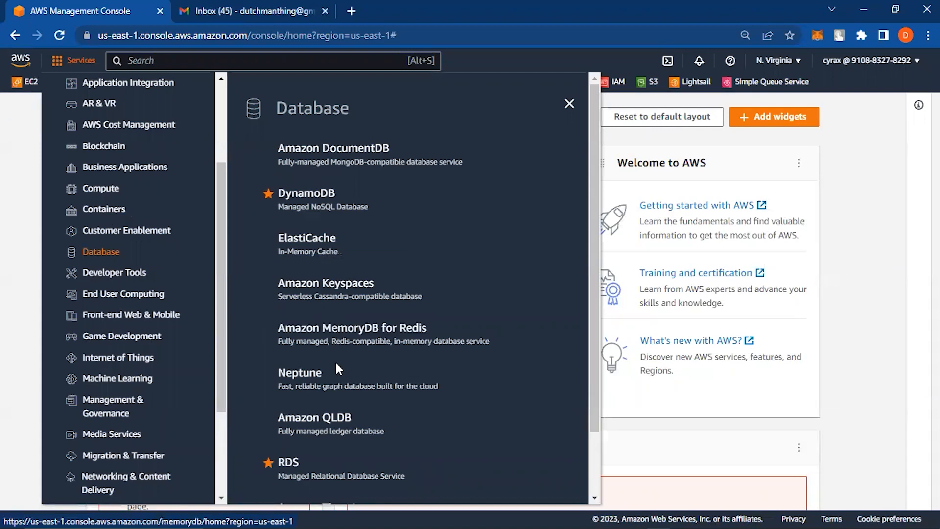
{"action": "scroll", "coordinate": [337, 375], "scroll_direction": "down", "scroll_amount": 2}
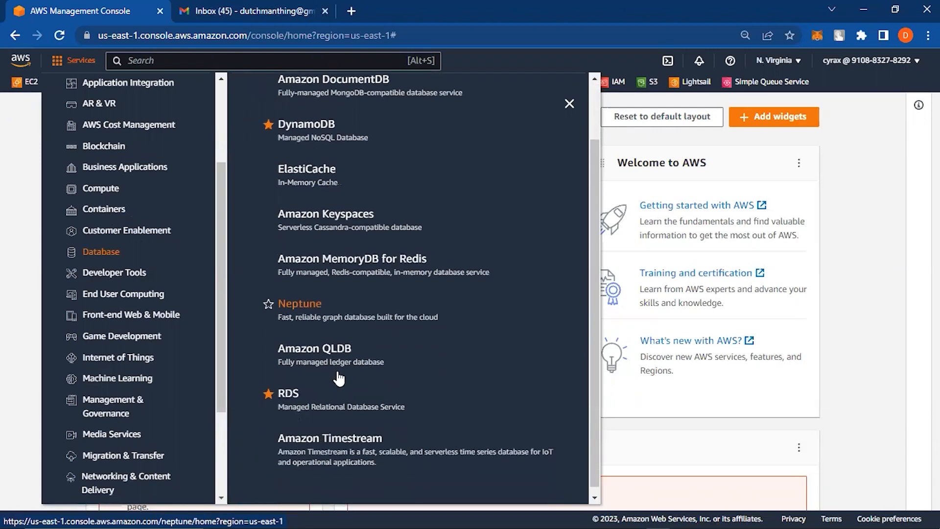
{"action": "left_click", "coordinate": [289, 394]}
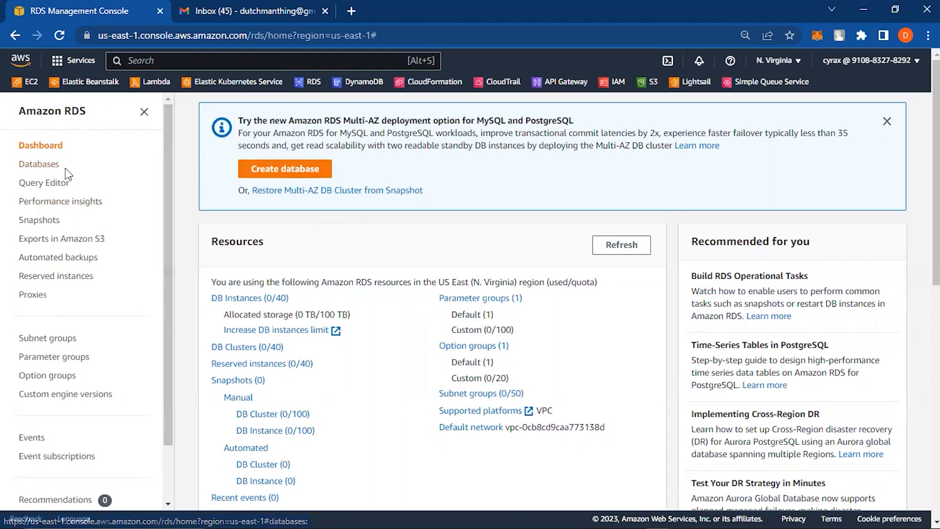
Step: Start creating a new RDS database with the Standard create method
{"action": "left_click", "coordinate": [299, 172]}
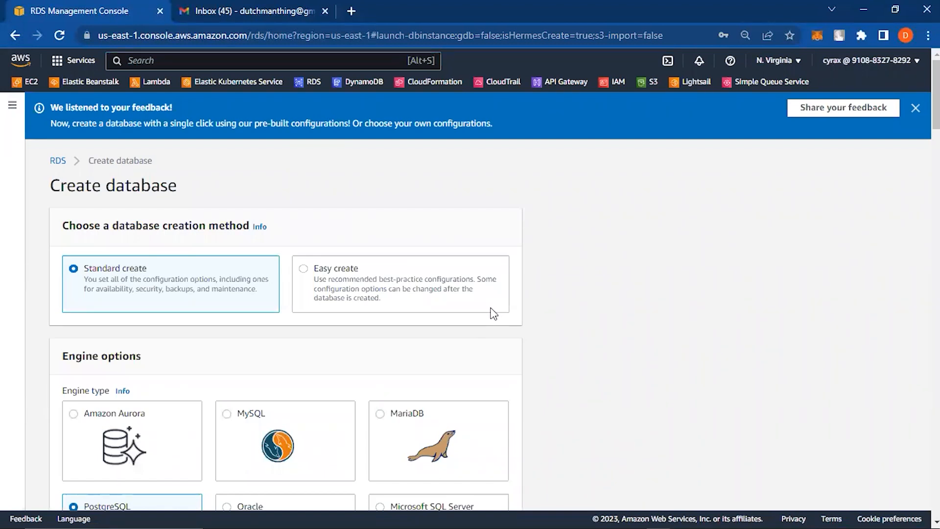
{"action": "left_click", "coordinate": [490, 310]}
{"action": "left_click", "coordinate": [106, 284]}
{"action": "scroll", "coordinate": [243, 328], "scroll_direction": "down", "scroll_amount": 2}
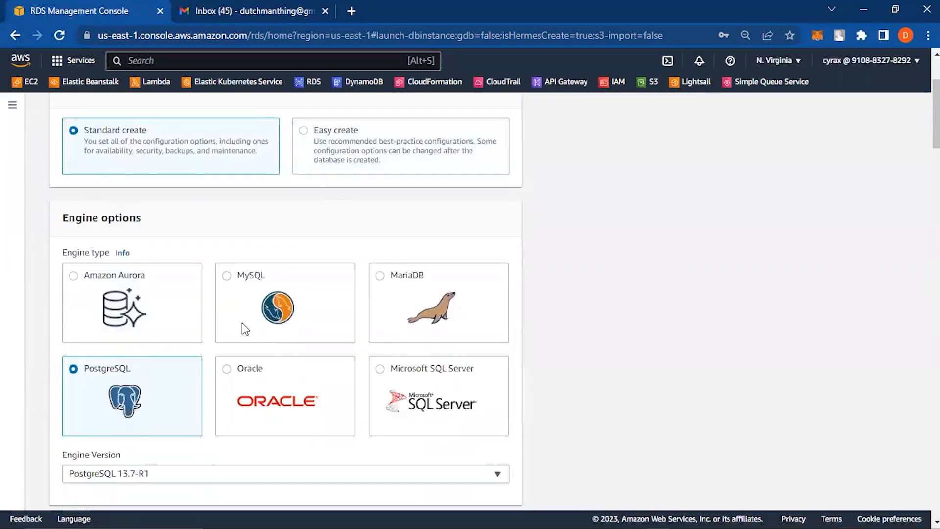
Step: Check the available engine versions, keep PostgreSQL 13.7-R1, and choose the Free tier template
{"action": "scroll", "coordinate": [131, 390], "scroll_direction": "down", "scroll_amount": 4}
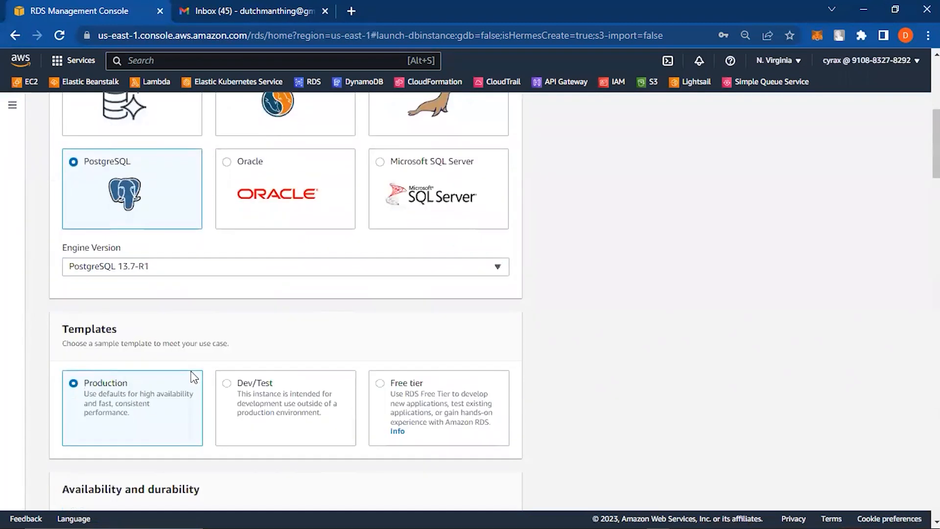
{"action": "left_click", "coordinate": [262, 270]}
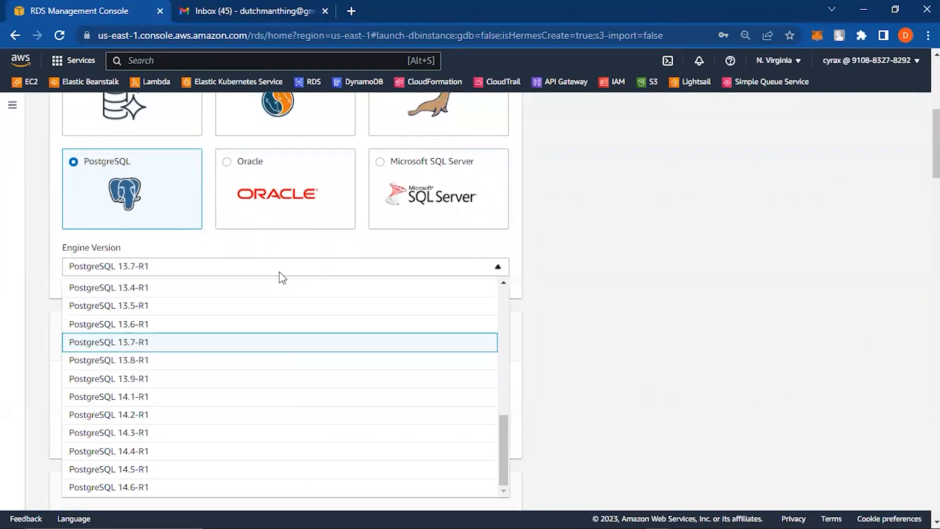
{"action": "left_click", "coordinate": [279, 272]}
{"action": "scroll", "coordinate": [326, 319], "scroll_direction": "down", "scroll_amount": 3}
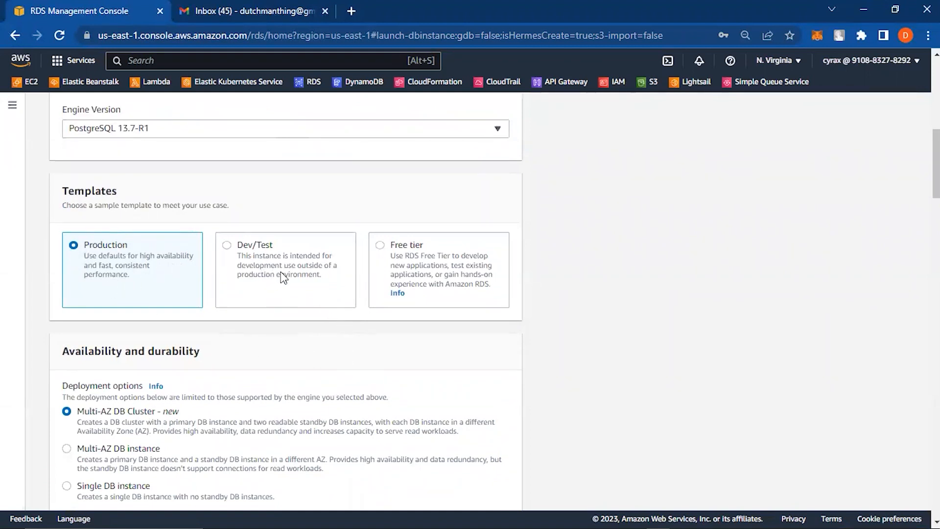
{"action": "left_click", "coordinate": [381, 247]}
Step: Set the DB instance identifier to postgres
{"action": "scroll", "coordinate": [365, 365], "scroll_direction": "down", "scroll_amount": 3}
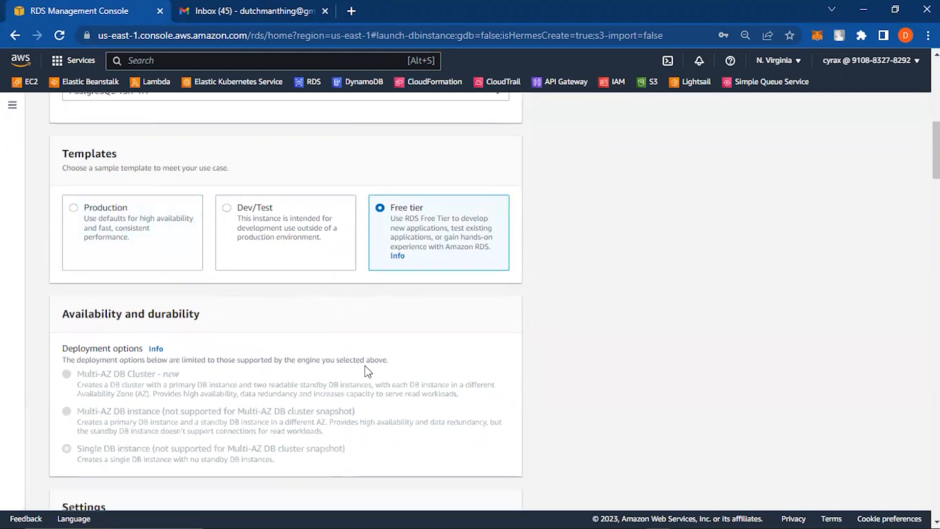
{"action": "scroll", "coordinate": [366, 366], "scroll_direction": "down", "scroll_amount": 4}
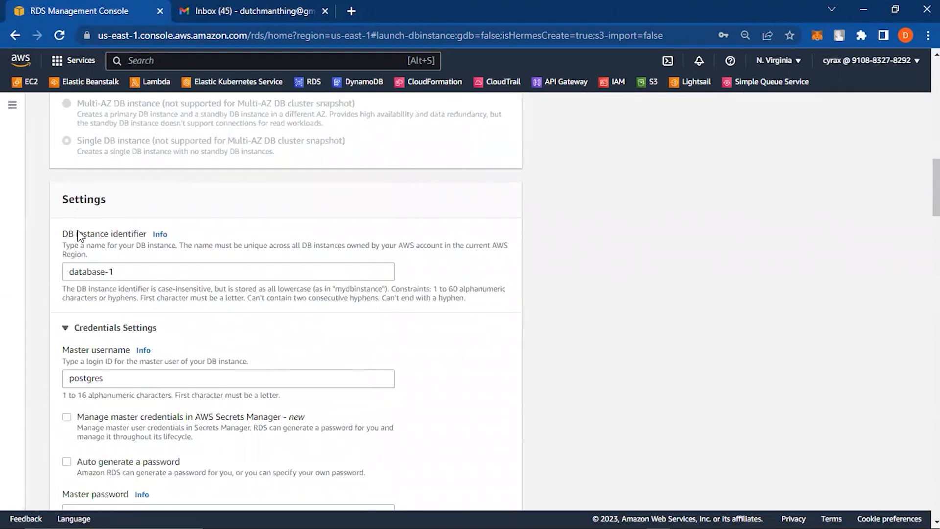
{"action": "left_click", "coordinate": [116, 270]}
{"action": "key", "text": "ctrl+a"}
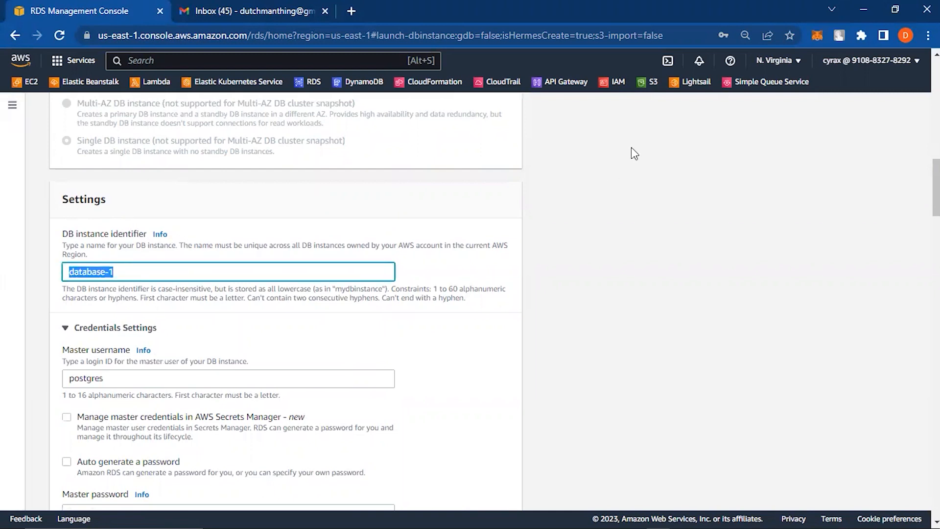
{"action": "type", "text": "postgres"}
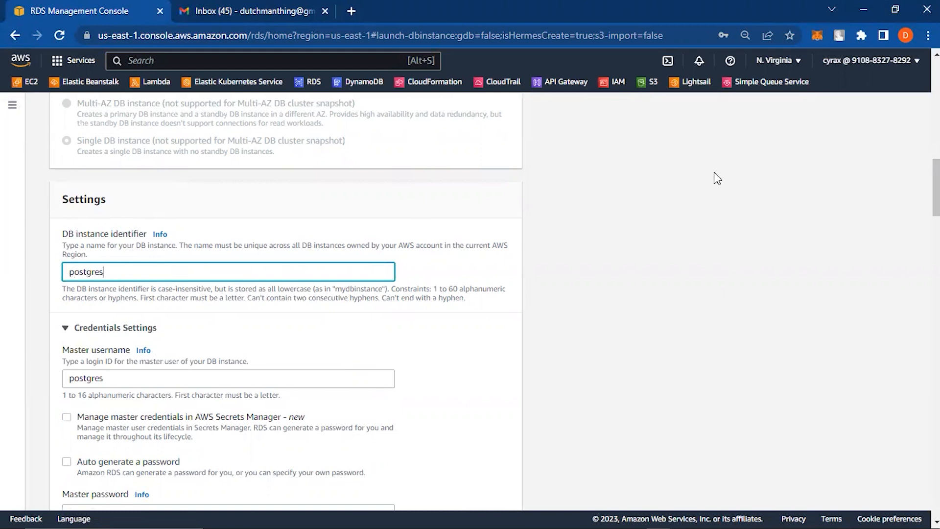
Step: Set the master username to AwsDaily in the credentials settings
{"action": "key", "text": "Tab"}
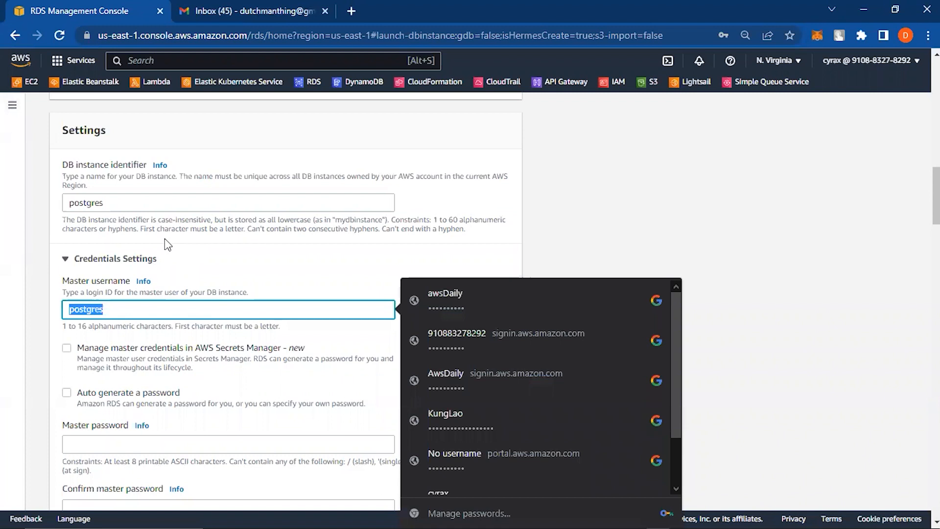
{"action": "key", "text": "BackSpace"}
{"action": "type", "text": "AwsDa"}
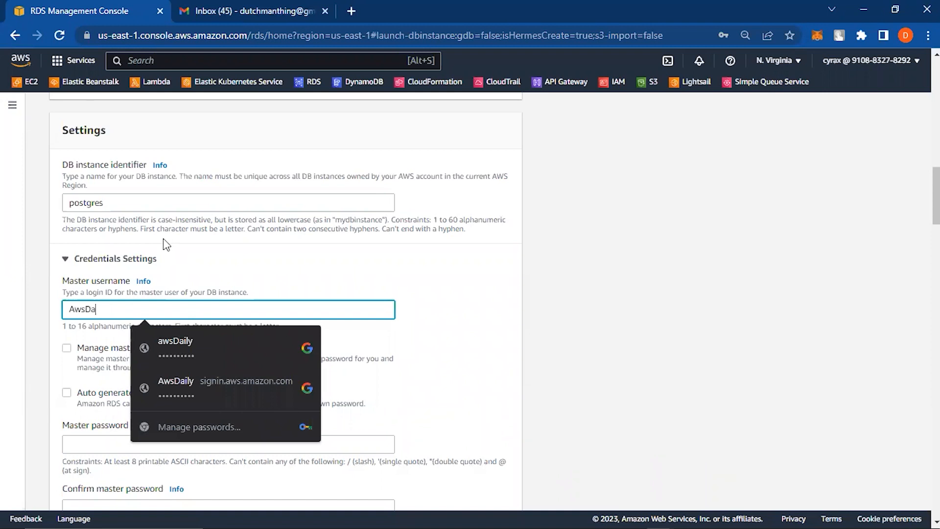
{"action": "type", "text": "ily"}
{"action": "left_click", "coordinate": [501, 290]}
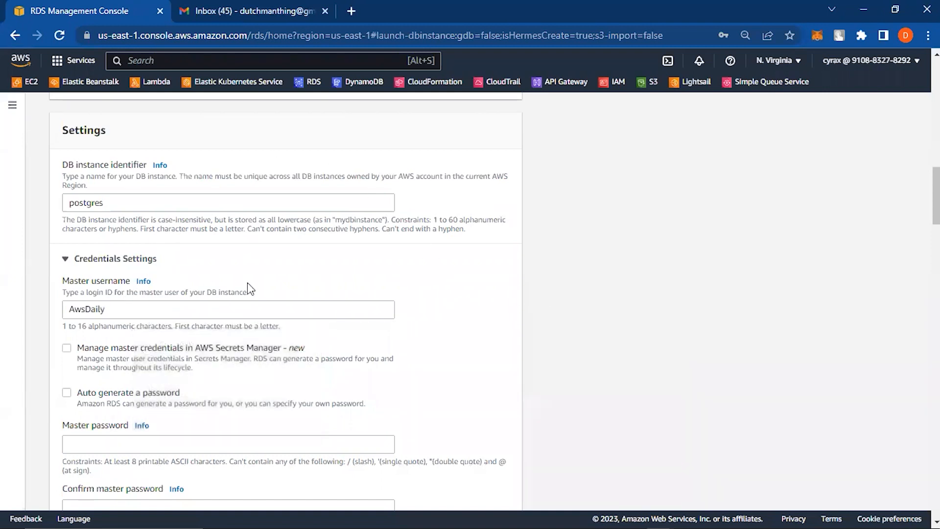
Step: Enter the master password for the database and repeat it in the confirmation field
{"action": "scroll", "coordinate": [247, 284], "scroll_direction": "down", "scroll_amount": 3}
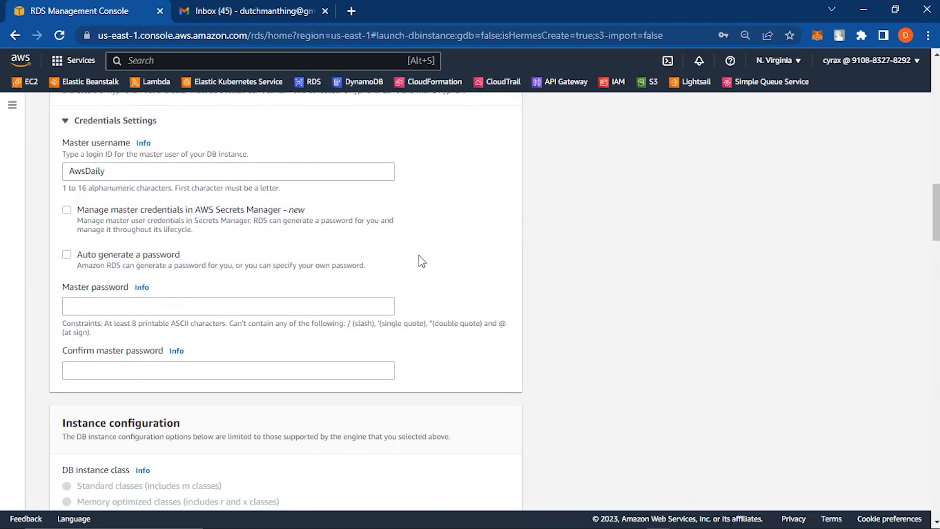
{"action": "left_click", "coordinate": [231, 303]}
{"action": "type", "text": "•••••"}
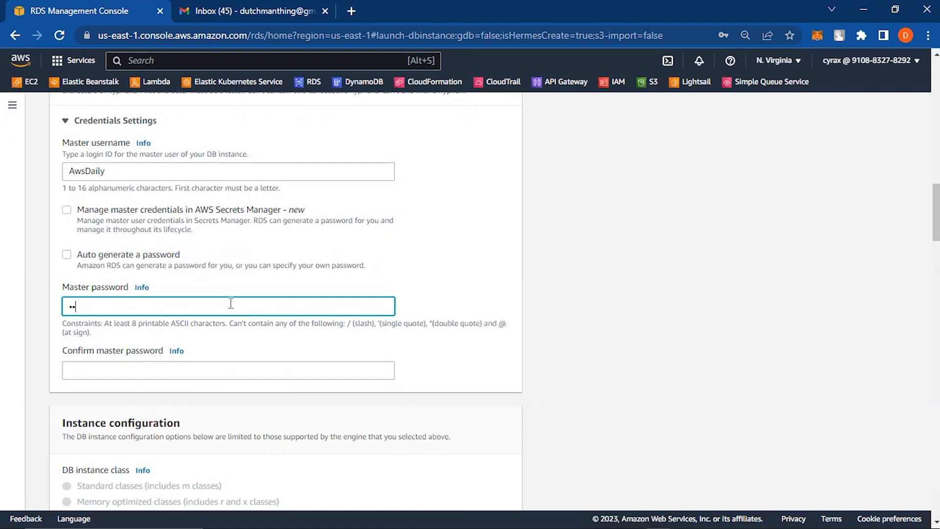
{"action": "key", "text": "Tab"}
{"action": "type", "text": "••••"}
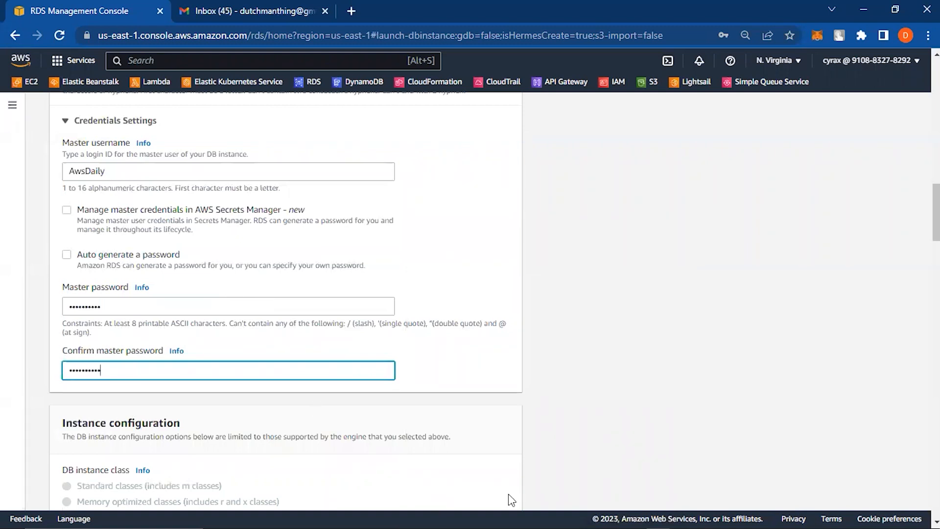
{"action": "left_click", "coordinate": [579, 364]}
Step: Review the DB instance class and storage type options, keeping db.t3.micro and General Purpose SSD (gp2)
{"action": "scroll", "coordinate": [579, 362], "scroll_direction": "down", "scroll_amount": 4}
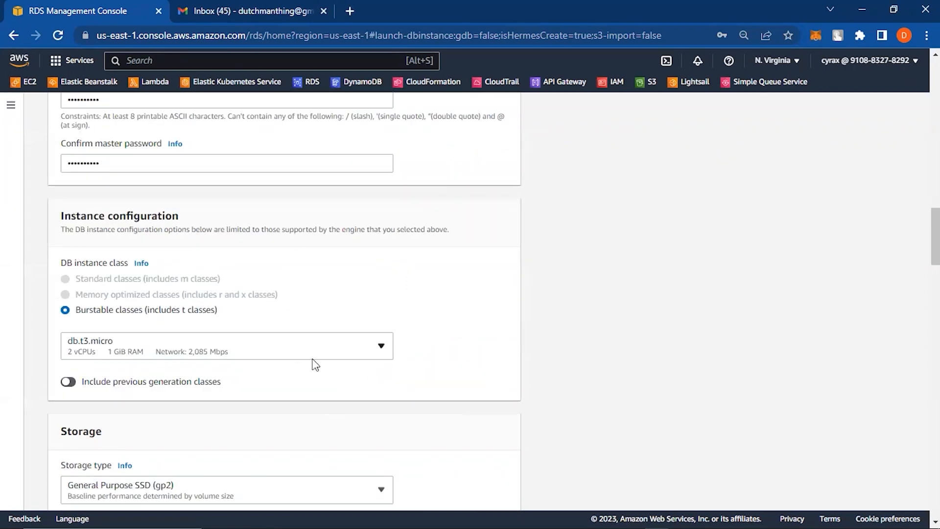
{"action": "left_click", "coordinate": [346, 349]}
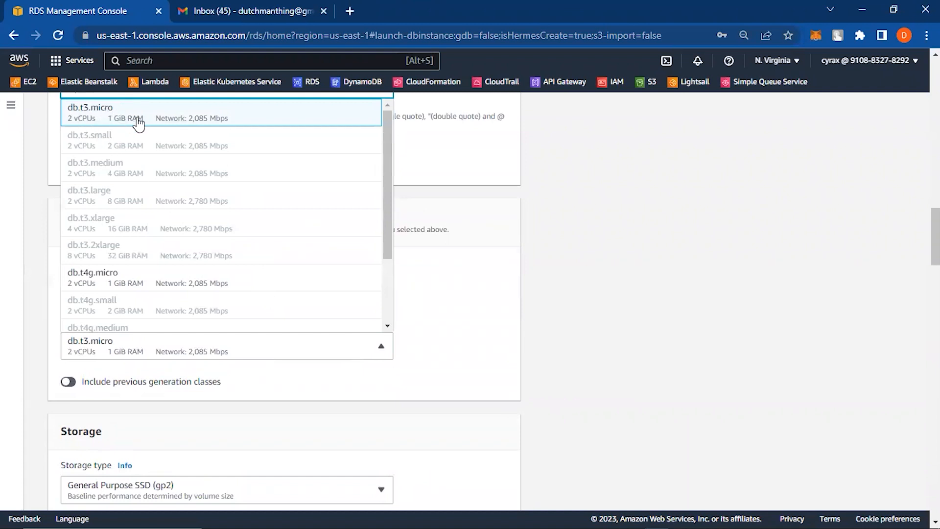
{"action": "scroll", "coordinate": [325, 296], "scroll_direction": "down", "scroll_amount": 4}
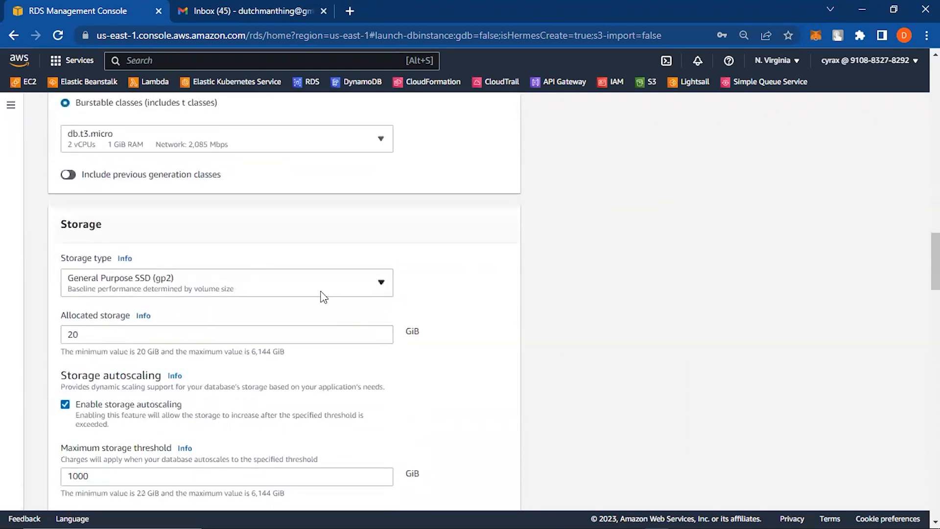
{"action": "left_click", "coordinate": [323, 293]}
{"action": "left_click", "coordinate": [322, 295]}
Step: Set the allocated storage to 5 GiB and disable storage autoscaling
{"action": "scroll", "coordinate": [247, 267], "scroll_direction": "down", "scroll_amount": 3}
{"action": "scroll", "coordinate": [248, 267], "scroll_direction": "up", "scroll_amount": 2}
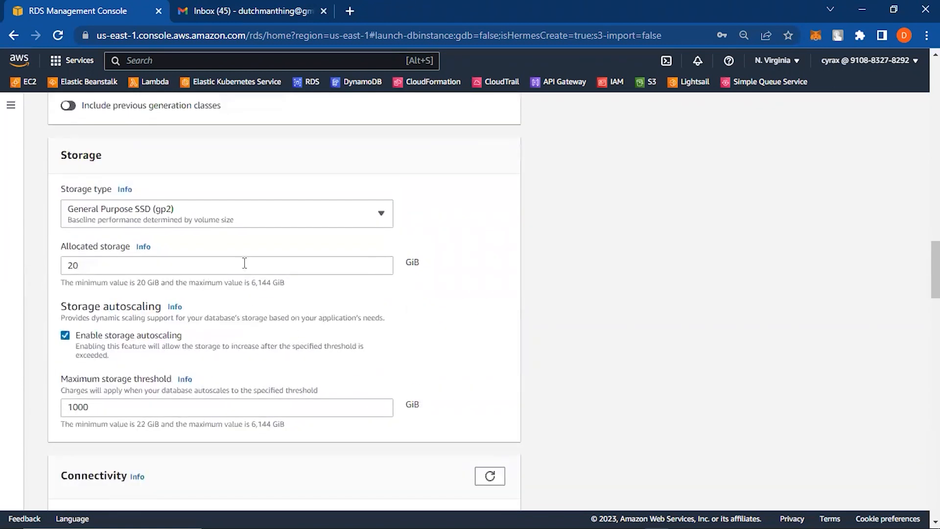
{"action": "left_click", "coordinate": [194, 264]}
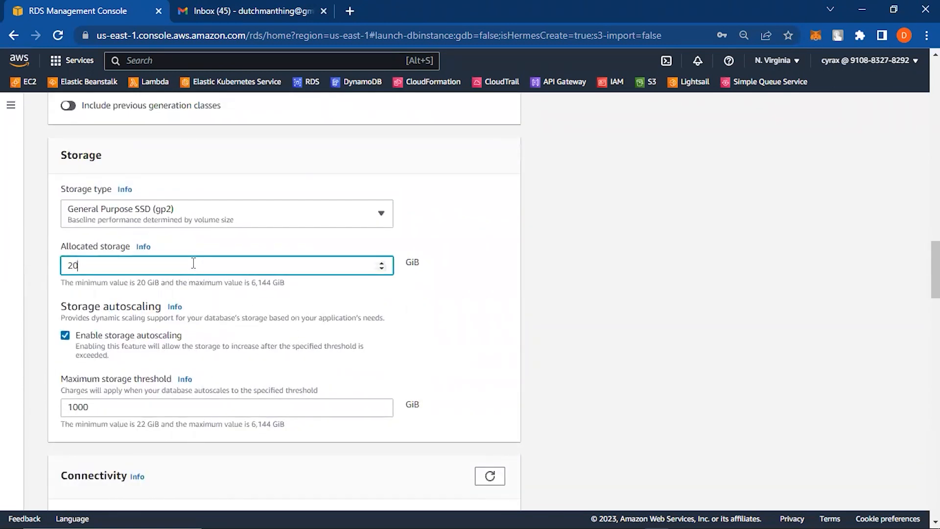
{"action": "key", "text": "BackSpace"}
{"action": "key", "text": "BackSpace"}
{"action": "left_click", "coordinate": [497, 341]}
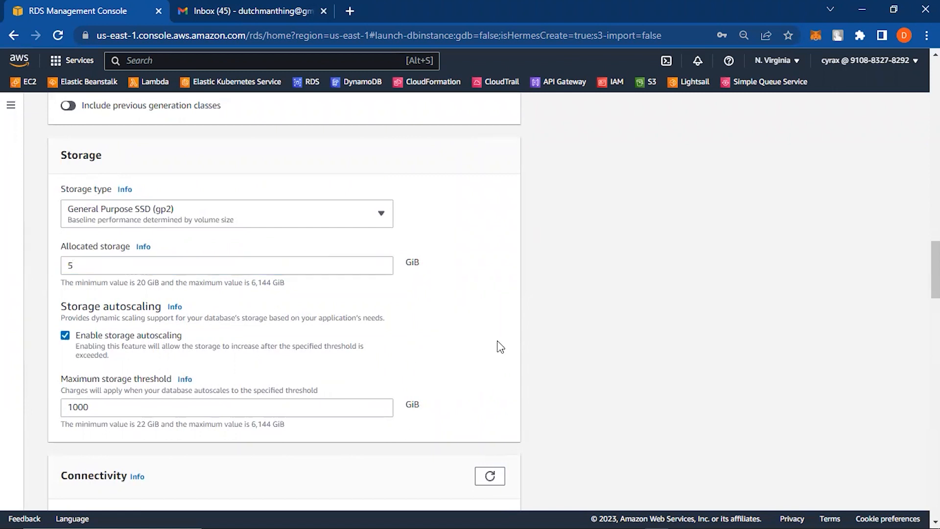
{"action": "left_click", "coordinate": [65, 335]}
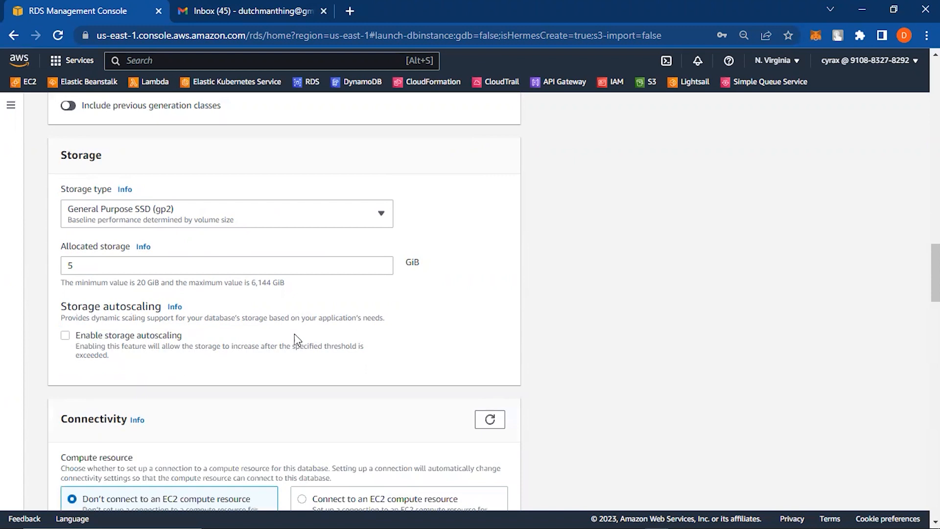
{"action": "scroll", "coordinate": [495, 329], "scroll_direction": "down", "scroll_amount": 4}
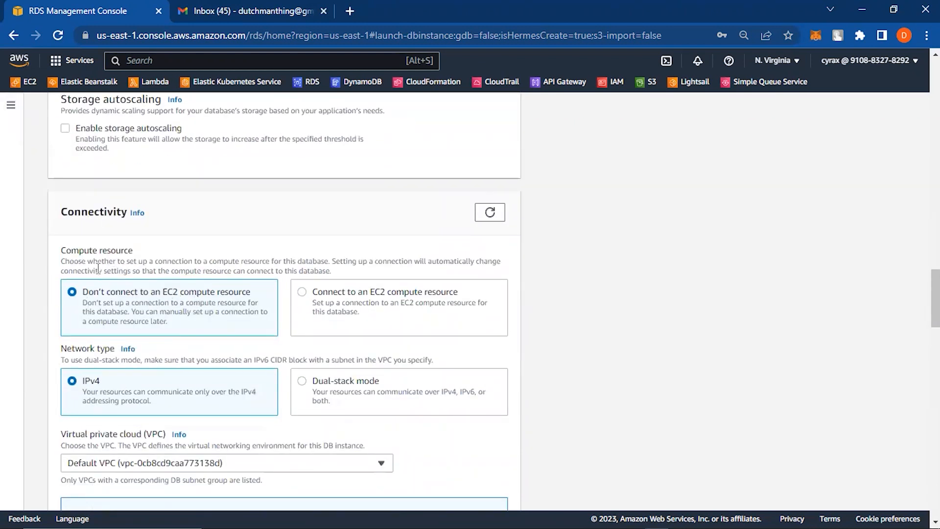
Step: Review the connectivity settings and choose the Default VPC as the database's virtual private cloud
{"action": "scroll", "coordinate": [377, 301], "scroll_direction": "down", "scroll_amount": 4}
{"action": "scroll", "coordinate": [377, 301], "scroll_direction": "up", "scroll_amount": 2}
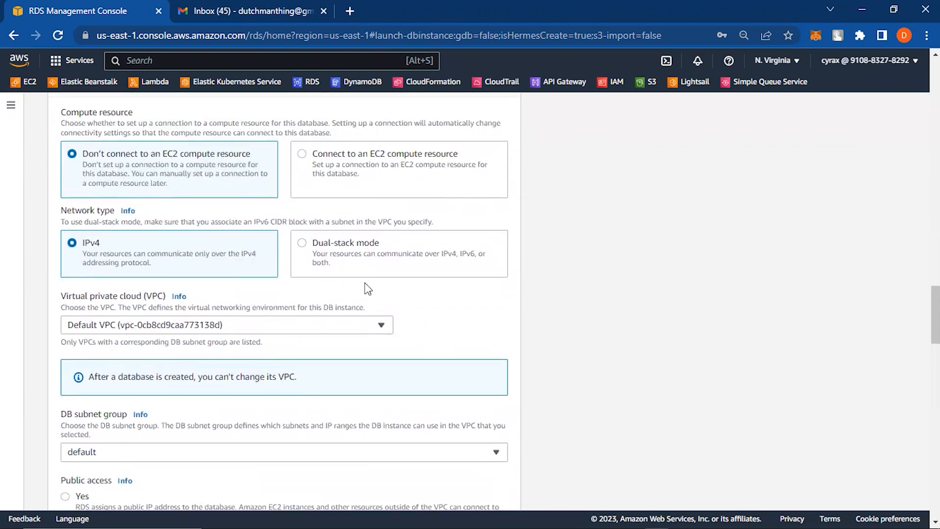
{"action": "scroll", "coordinate": [367, 289], "scroll_direction": "up", "scroll_amount": 4}
{"action": "scroll", "coordinate": [368, 289], "scroll_direction": "down", "scroll_amount": 4}
{"action": "left_click", "coordinate": [338, 324]}
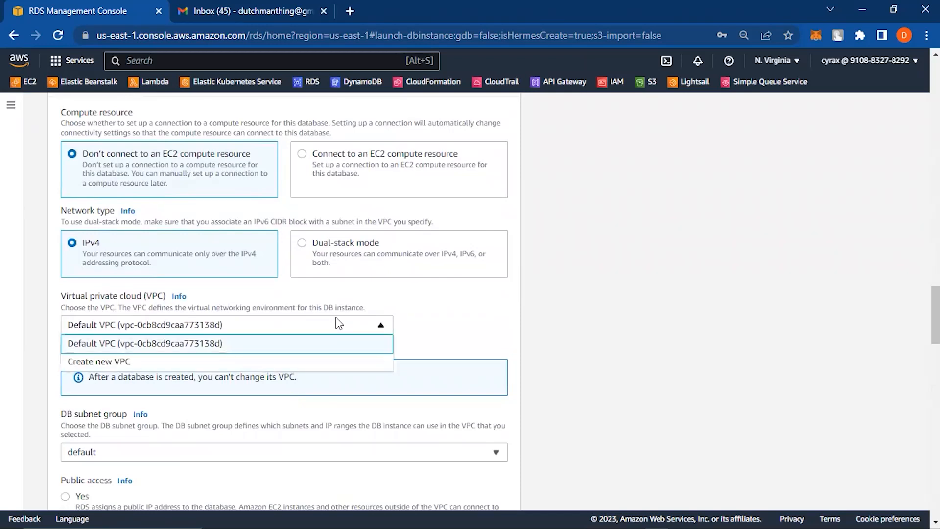
{"action": "left_click", "coordinate": [286, 345]}
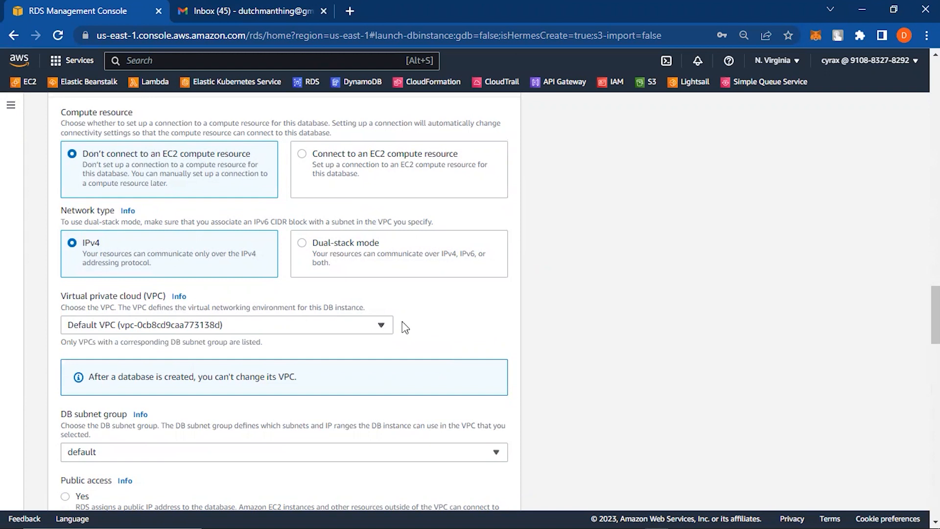
{"action": "left_click", "coordinate": [369, 324]}
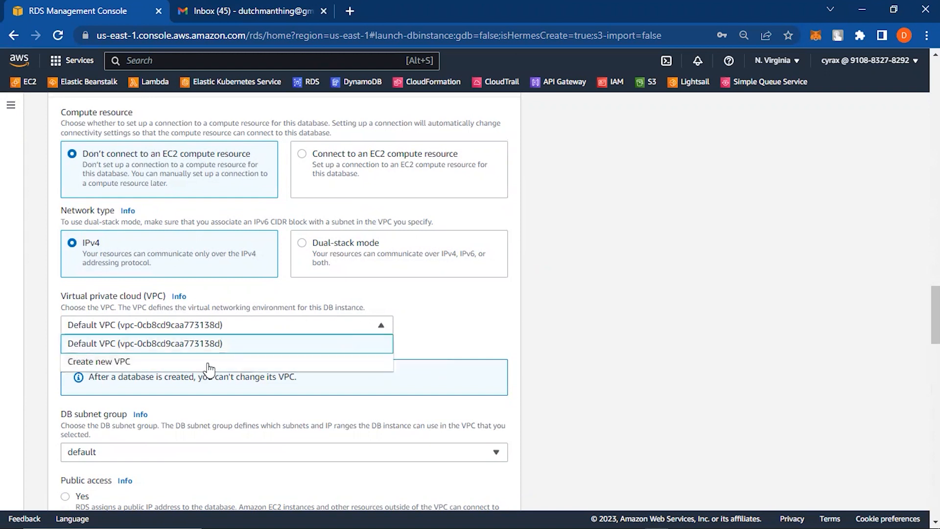
{"action": "left_click", "coordinate": [331, 346]}
Step: Keep the default DB subnet group and set public access to Yes
{"action": "scroll", "coordinate": [419, 322], "scroll_direction": "down", "scroll_amount": 3}
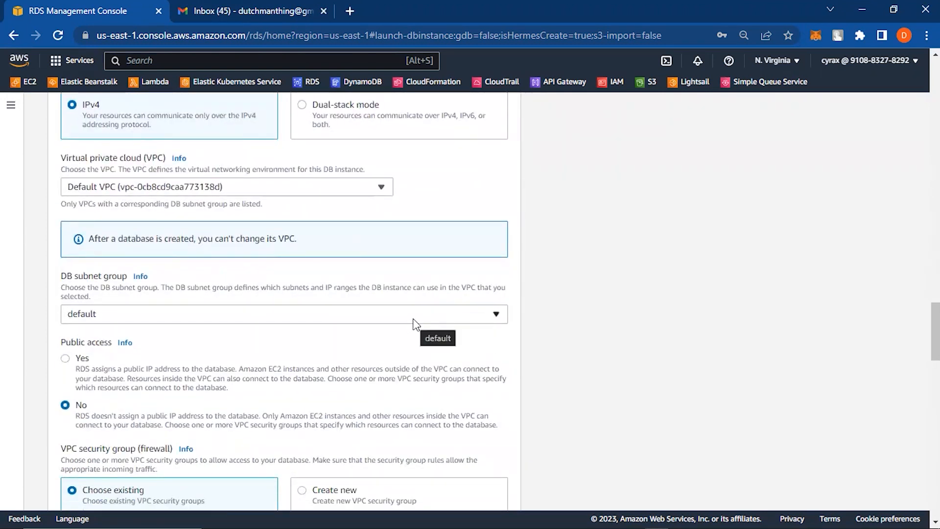
{"action": "left_click", "coordinate": [415, 320]}
{"action": "left_click", "coordinate": [417, 322]}
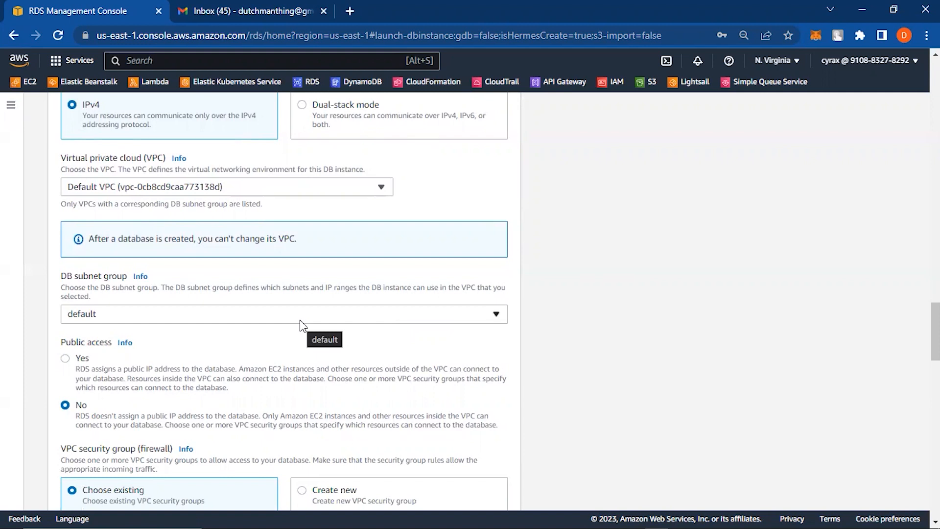
{"action": "left_click", "coordinate": [61, 357]}
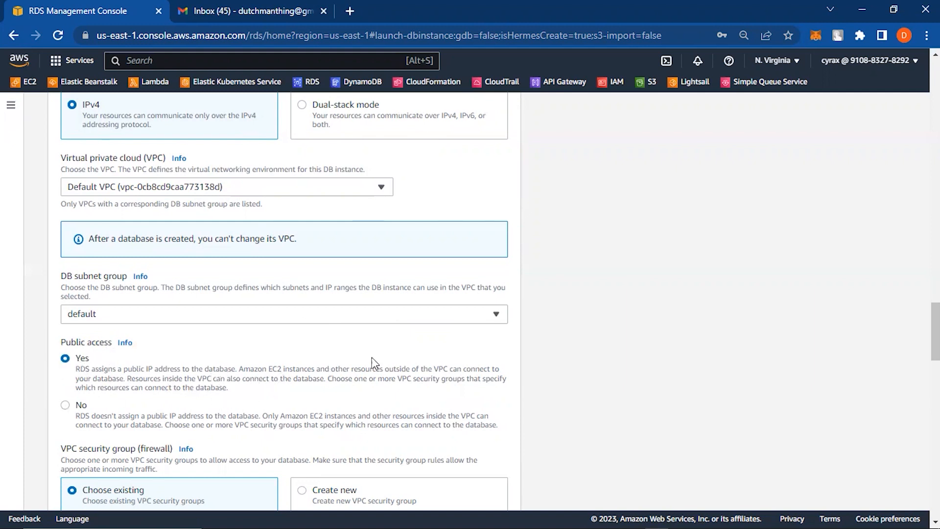
Step: Review the existing VPC security groups available for the database, keeping default selected
{"action": "scroll", "coordinate": [378, 365], "scroll_direction": "down", "scroll_amount": 3}
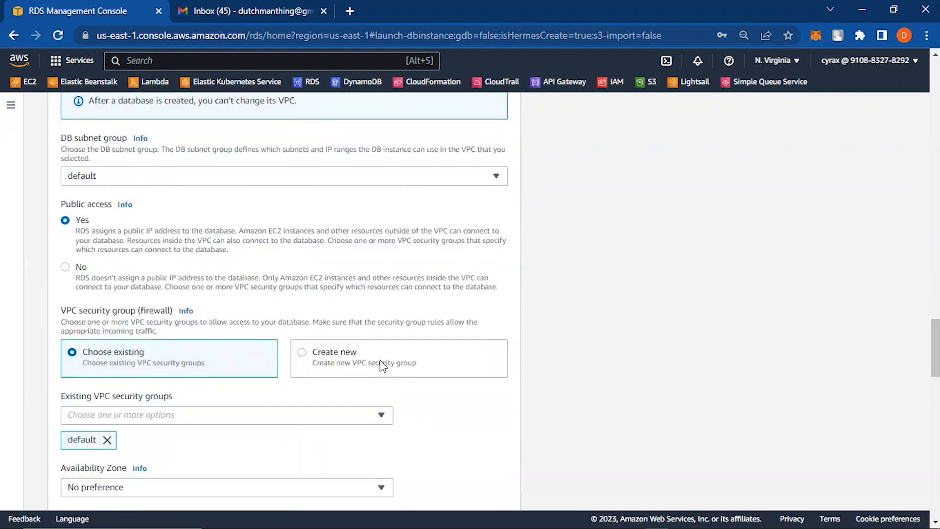
{"action": "scroll", "coordinate": [241, 389], "scroll_direction": "down", "scroll_amount": 2}
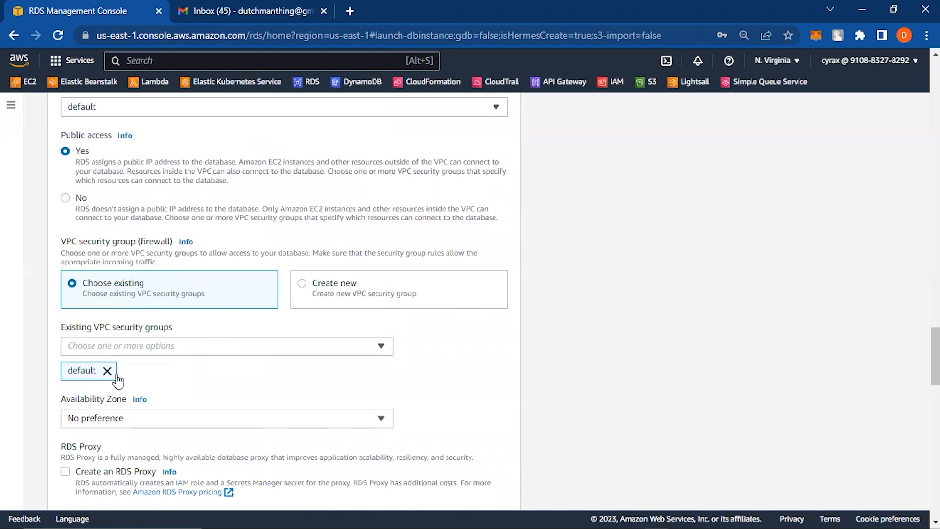
{"action": "left_click", "coordinate": [338, 346]}
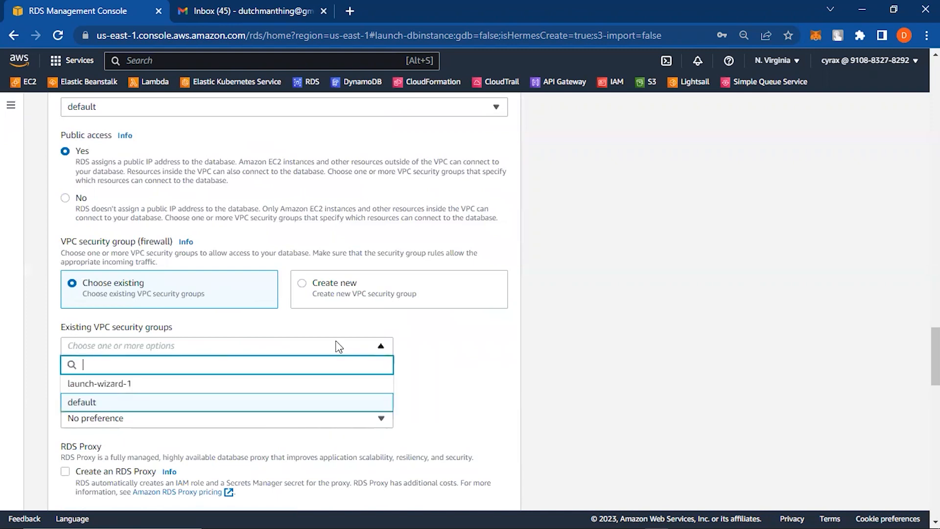
{"action": "key", "text": "Return"}
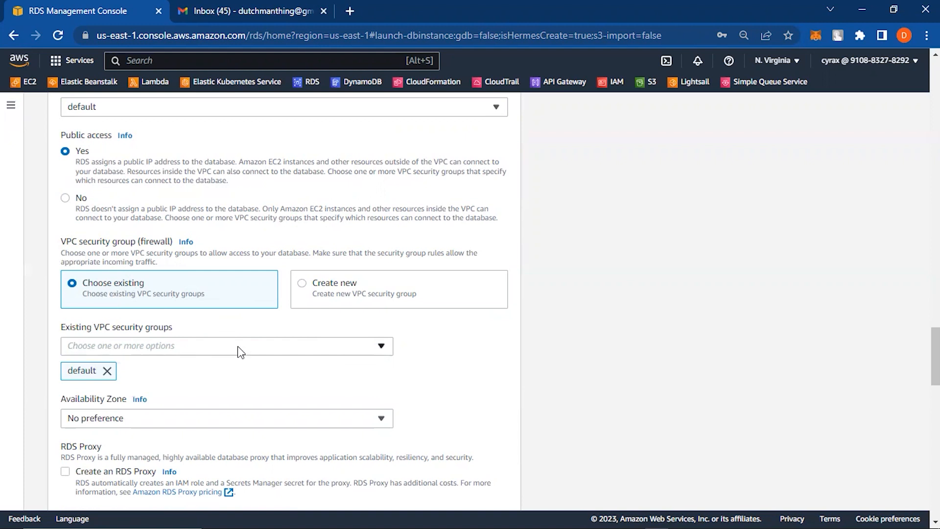
{"action": "scroll", "coordinate": [271, 351], "scroll_direction": "up", "scroll_amount": 1}
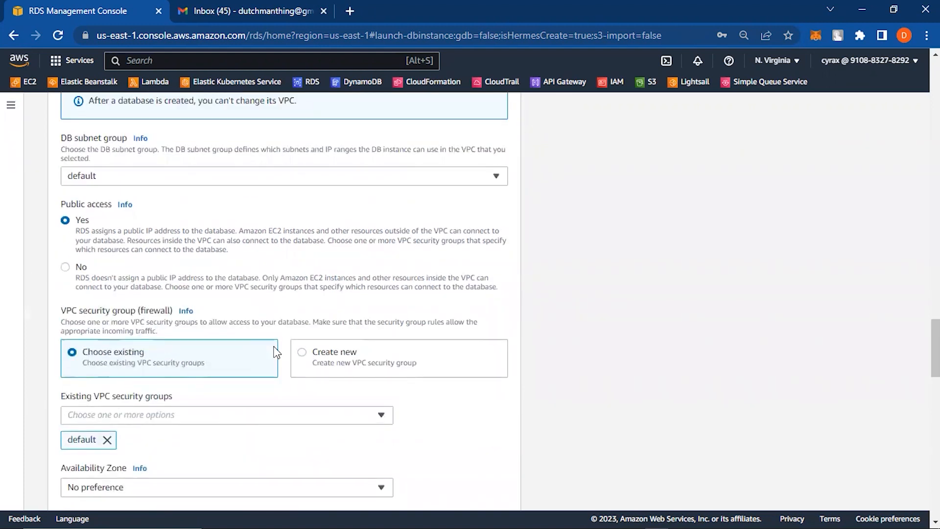
Step: Keep the remaining proxy, authentication, monitoring and additional settings at their defaults and create the database
{"action": "scroll", "coordinate": [276, 352], "scroll_direction": "down", "scroll_amount": 3}
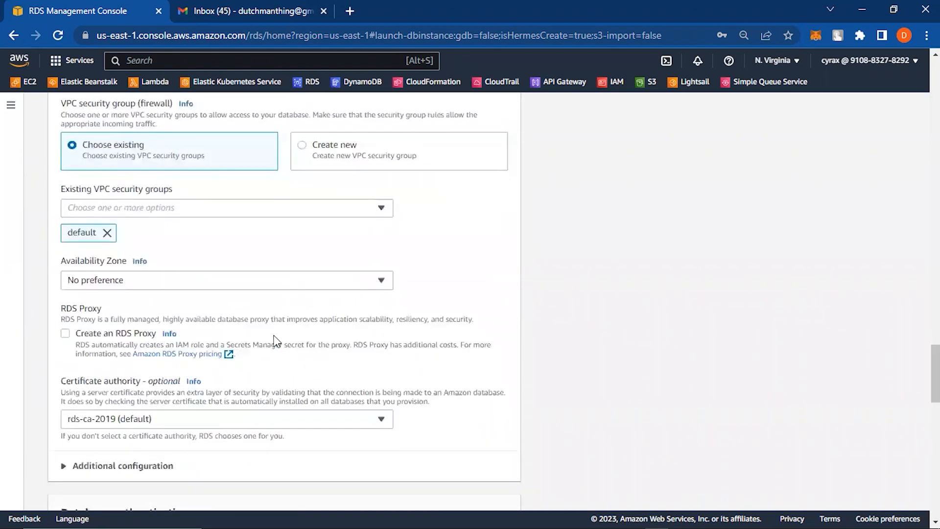
{"action": "scroll", "coordinate": [247, 333], "scroll_direction": "down", "scroll_amount": 1}
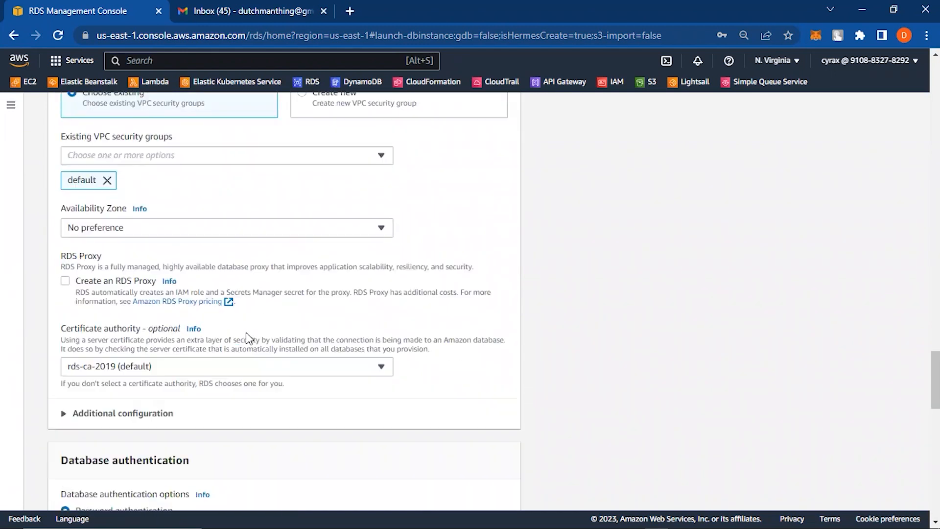
{"action": "scroll", "coordinate": [246, 333], "scroll_direction": "down", "scroll_amount": 3}
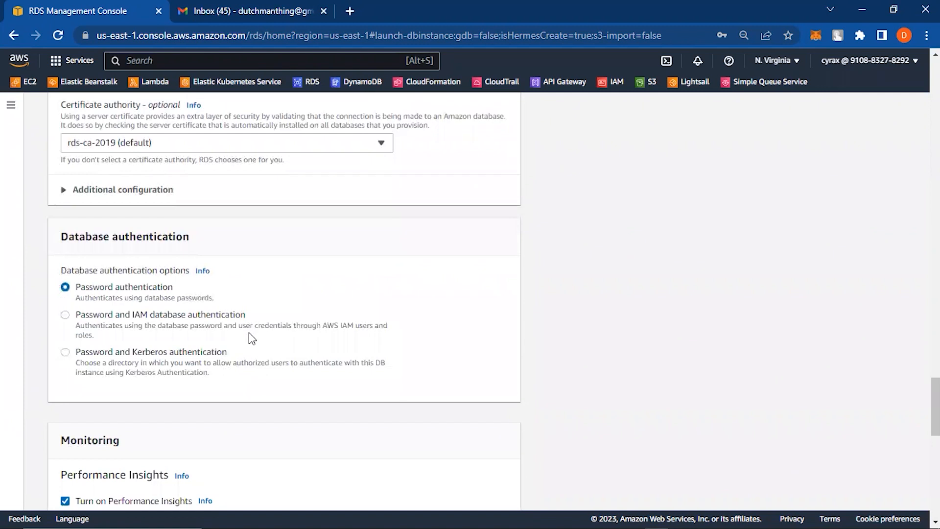
{"action": "scroll", "coordinate": [251, 339], "scroll_direction": "down", "scroll_amount": 4}
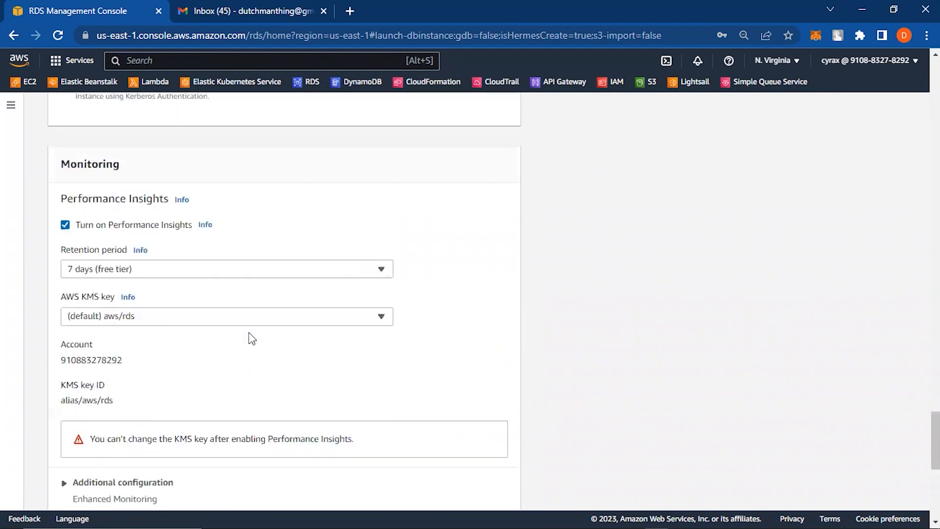
{"action": "scroll", "coordinate": [214, 315], "scroll_direction": "down", "scroll_amount": 1}
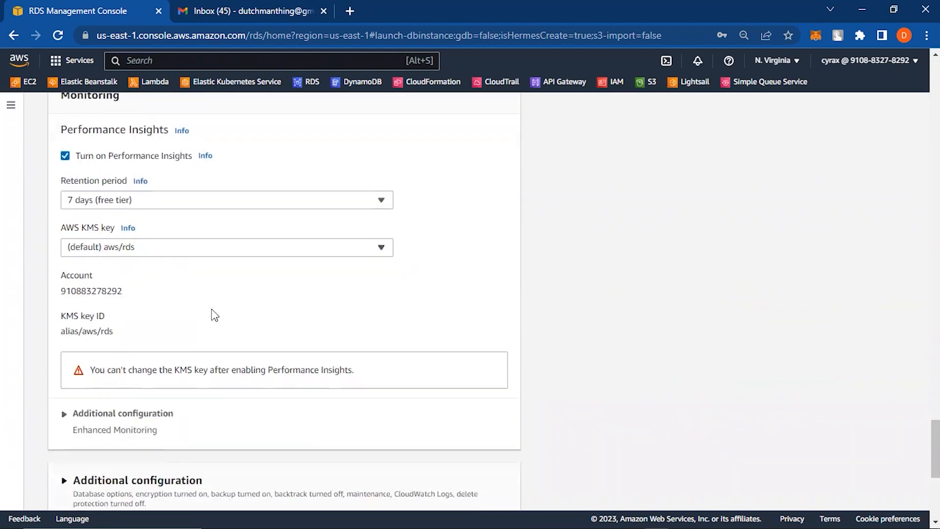
{"action": "scroll", "coordinate": [214, 315], "scroll_direction": "down", "scroll_amount": 4}
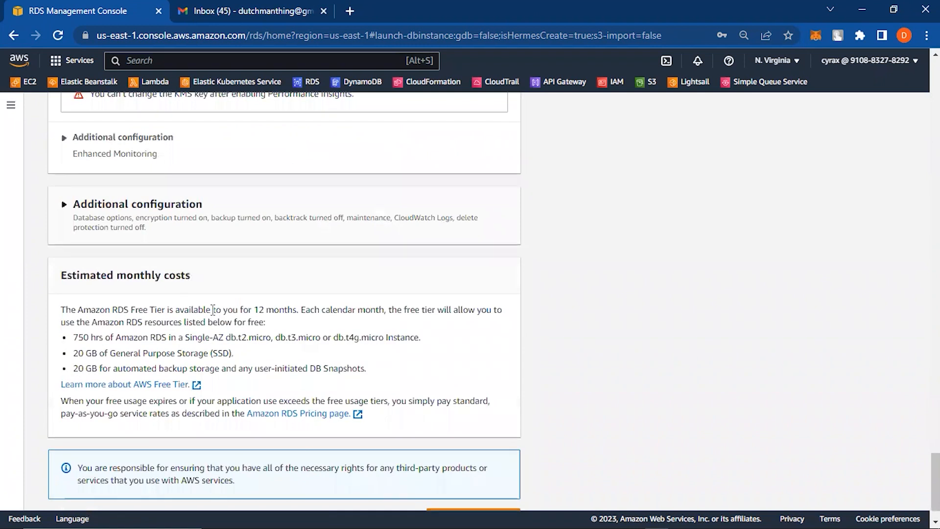
{"action": "scroll", "coordinate": [213, 310], "scroll_direction": "down", "scroll_amount": 1}
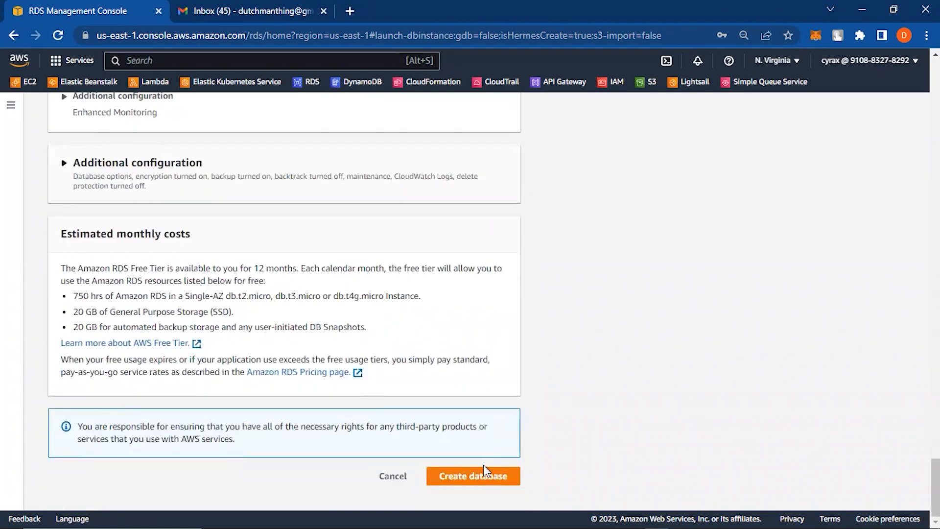
{"action": "left_click", "coordinate": [476, 481]}
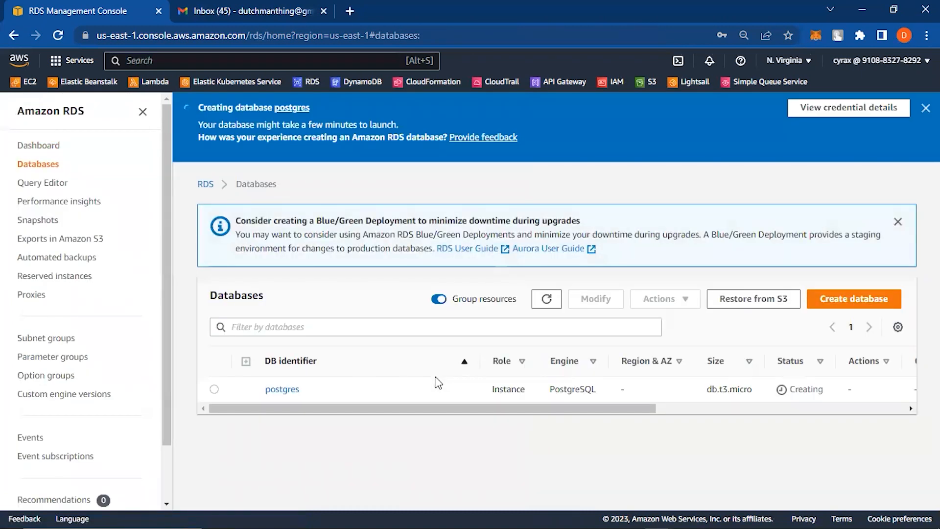
Step: Refresh the databases list and check the status of the postgres instance
{"action": "left_click_drag", "start_coordinate": [307, 415], "coordinate": [345, 356]}
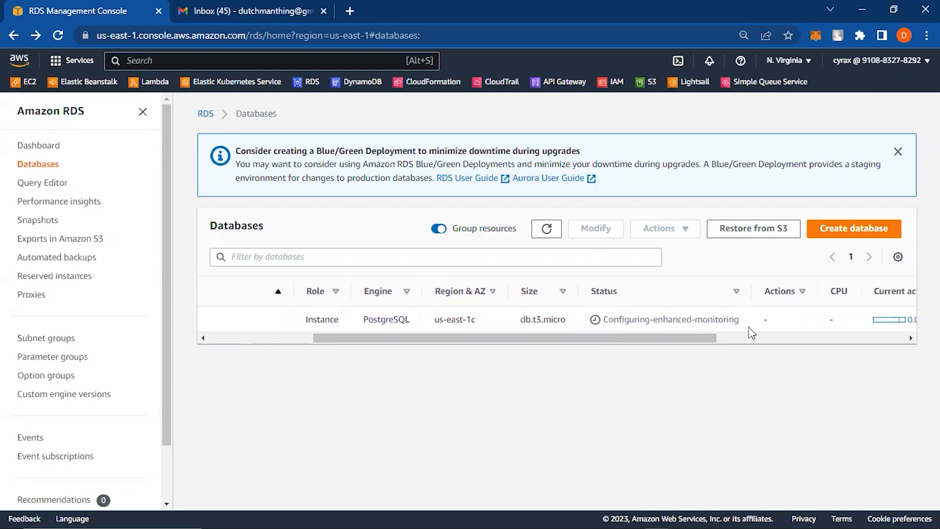
{"action": "left_click", "coordinate": [545, 235]}
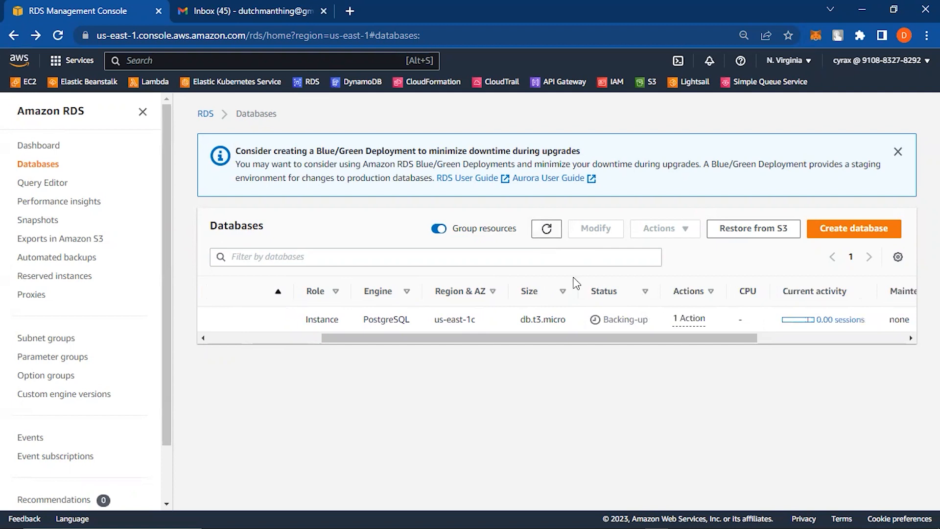
{"action": "left_click_drag", "start_coordinate": [592, 335], "coordinate": [351, 335]}
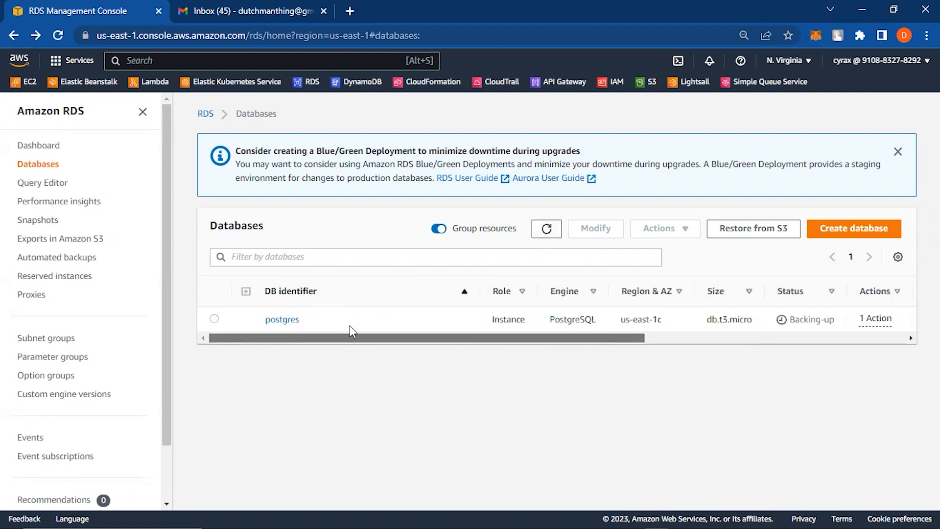
Step: Open the postgres instance's details and examine its summary, endpoint, port, networking and security settings
{"action": "left_click", "coordinate": [285, 323]}
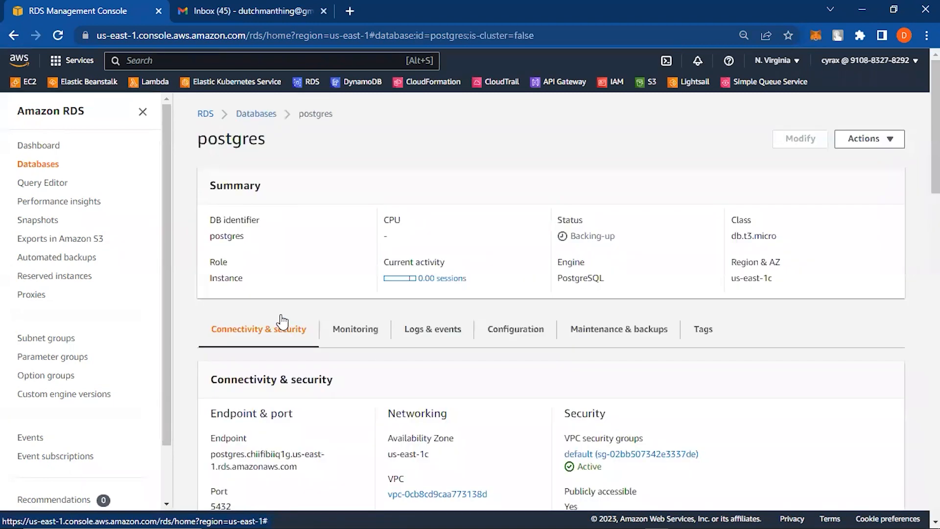
{"action": "scroll", "coordinate": [456, 332], "scroll_direction": "down", "scroll_amount": 2}
{"action": "scroll", "coordinate": [453, 325], "scroll_direction": "down", "scroll_amount": 3}
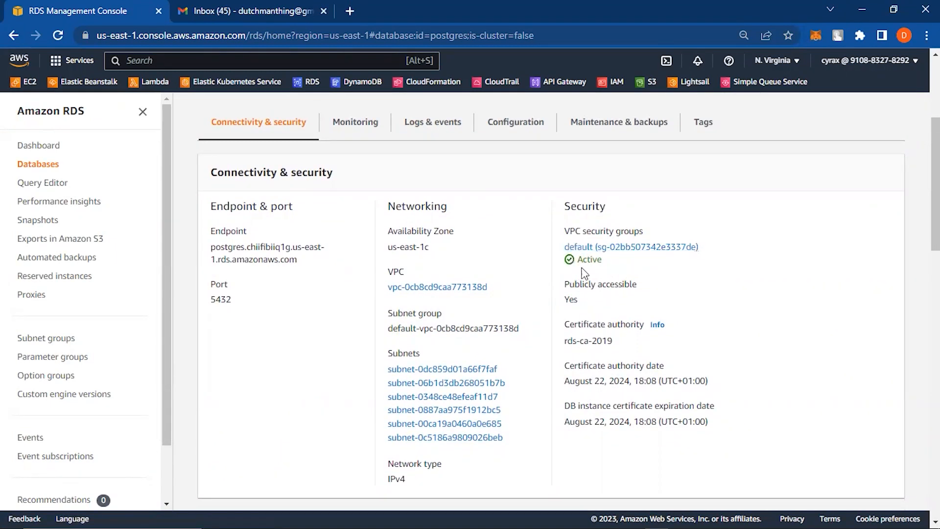
{"action": "scroll", "coordinate": [520, 274], "scroll_direction": "up", "scroll_amount": 5}
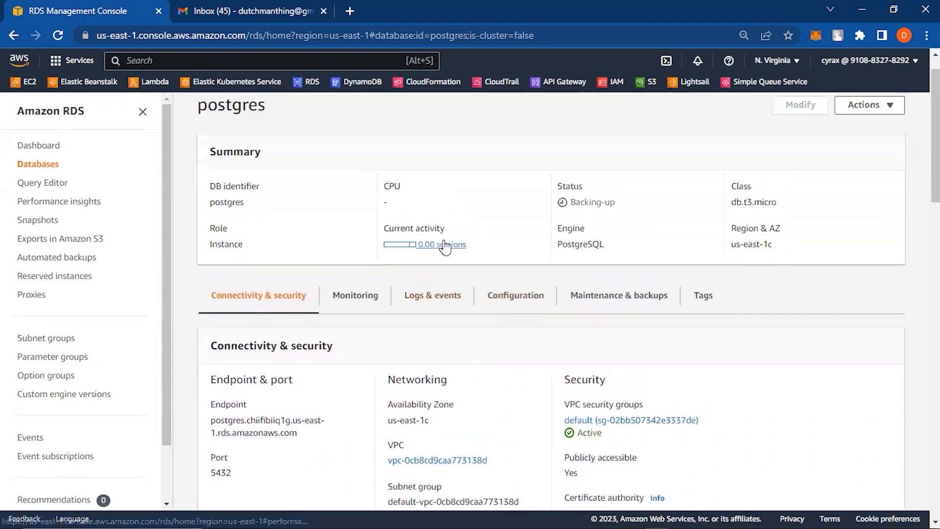
{"action": "left_click_drag", "start_coordinate": [277, 144], "coordinate": [185, 145]}
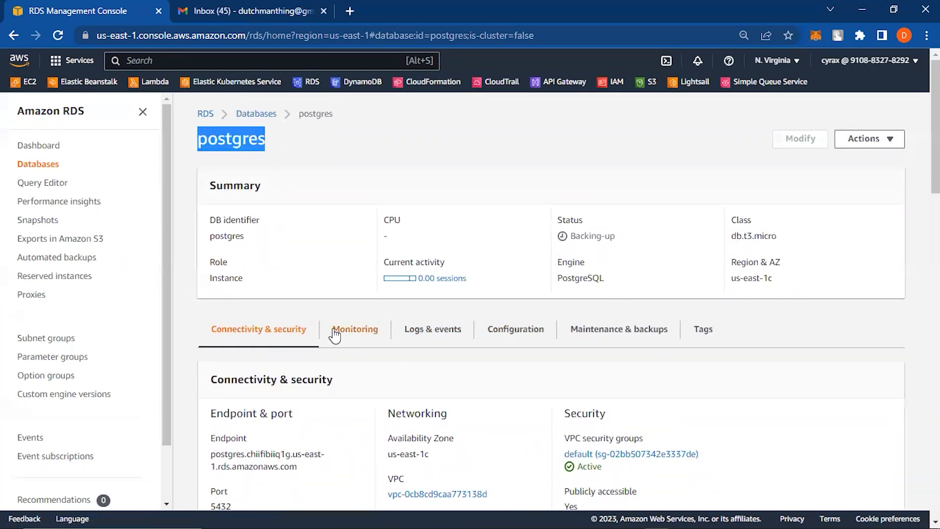
{"action": "scroll", "coordinate": [334, 336], "scroll_direction": "down", "scroll_amount": 4}
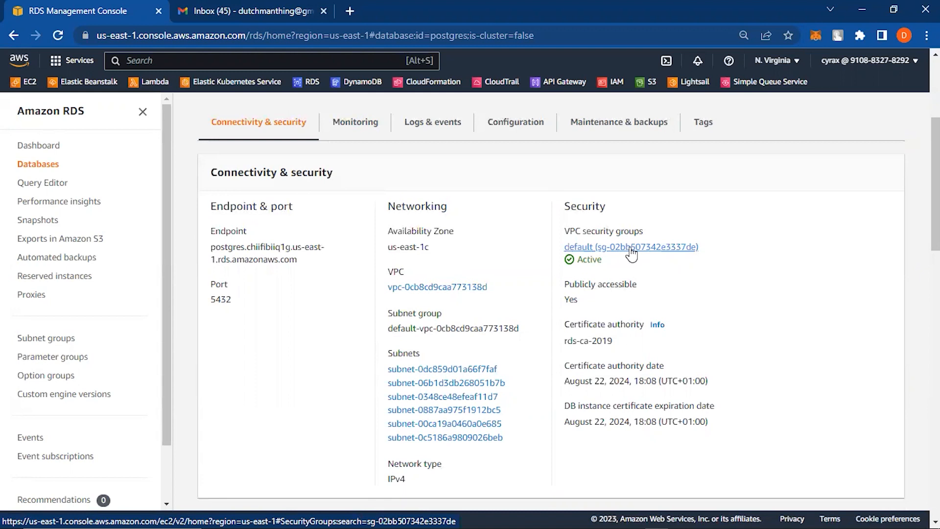
{"action": "scroll", "coordinate": [399, 328], "scroll_direction": "up", "scroll_amount": 5}
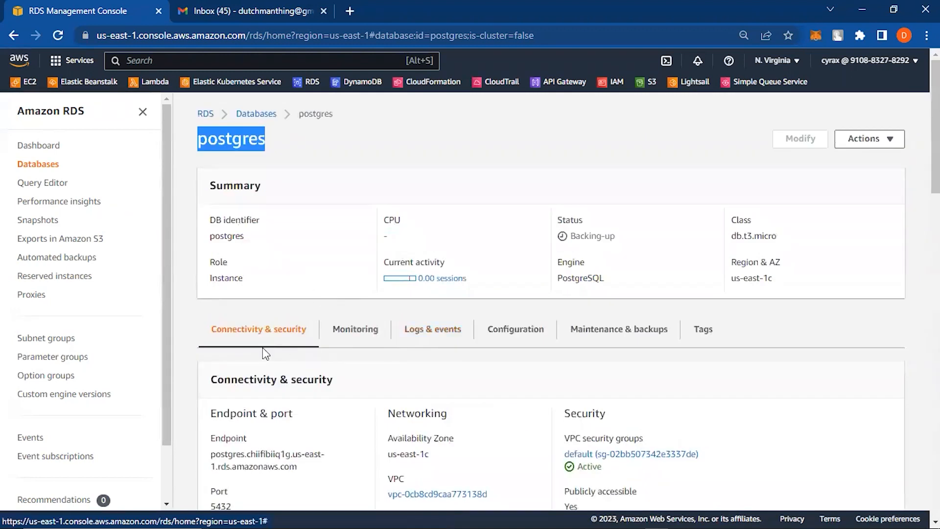
{"action": "scroll", "coordinate": [342, 359], "scroll_direction": "down", "scroll_amount": 3}
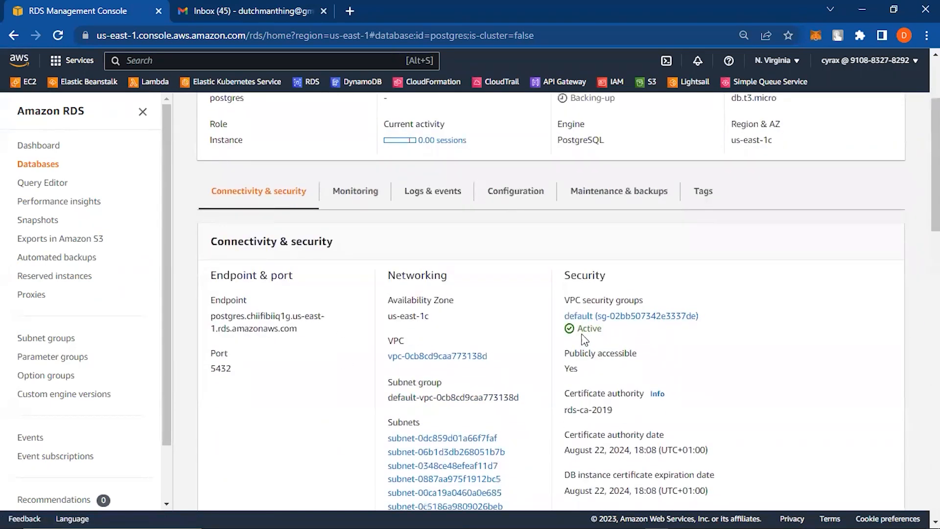
Step: Open the database's default VPC security group and start editing its inbound rules
{"action": "left_click", "coordinate": [619, 317]}
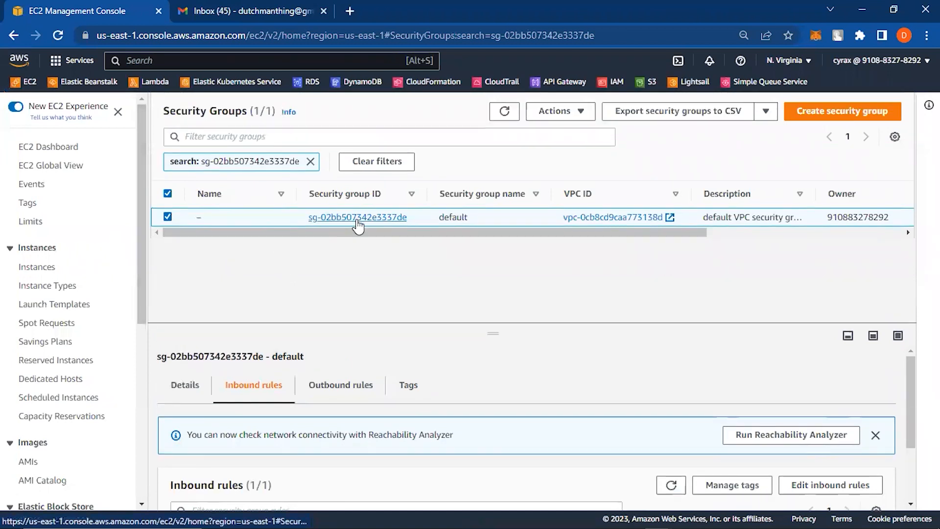
{"action": "left_click", "coordinate": [357, 218]}
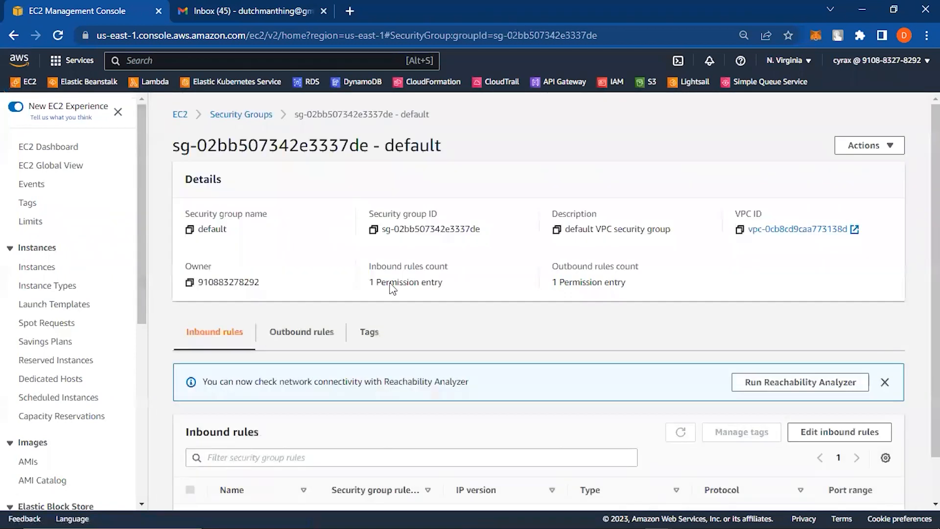
{"action": "scroll", "coordinate": [391, 289], "scroll_direction": "down", "scroll_amount": 1}
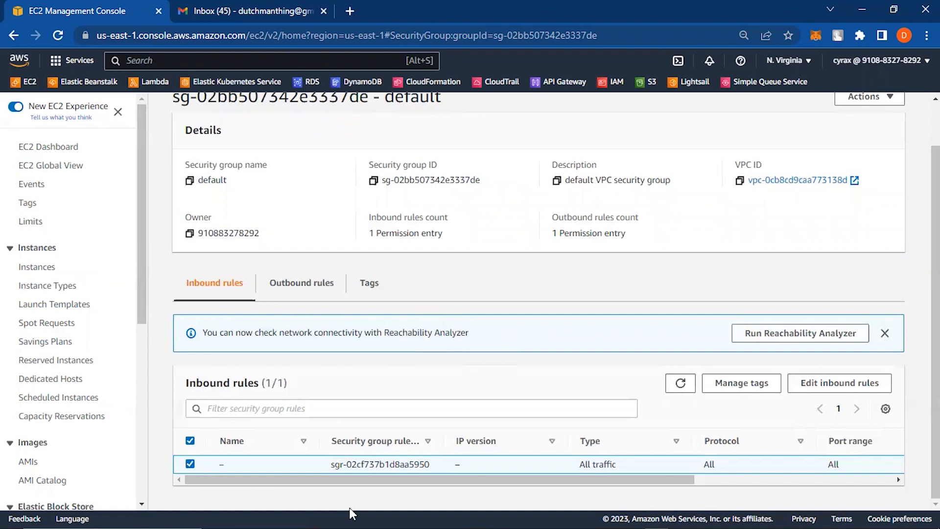
{"action": "left_click", "coordinate": [834, 390]}
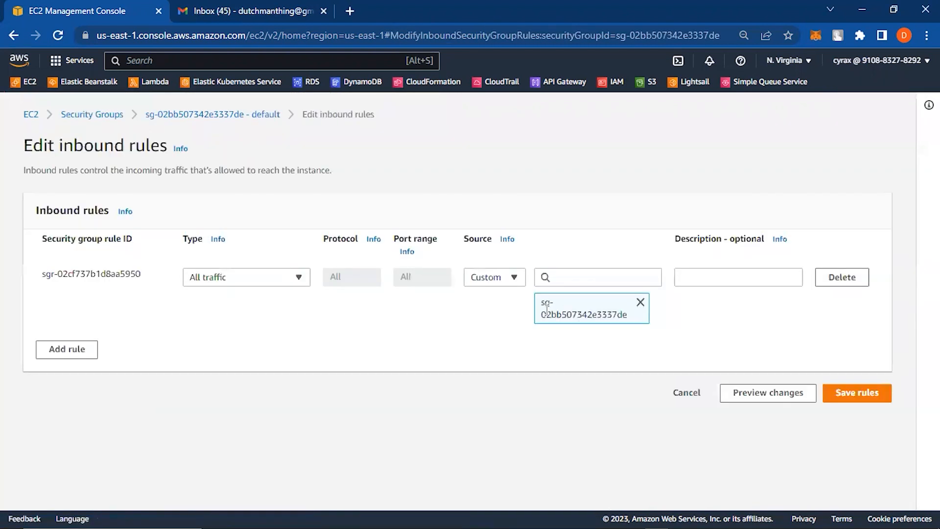
Step: Add an inbound rule of type PostgreSQL with the source Anywhere-IPv4
{"action": "left_click", "coordinate": [76, 351]}
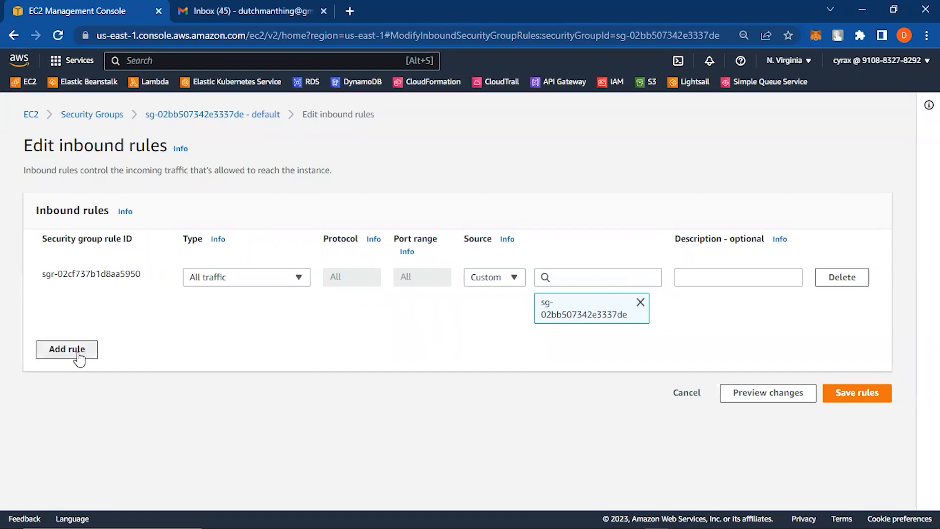
{"action": "left_click", "coordinate": [252, 342]}
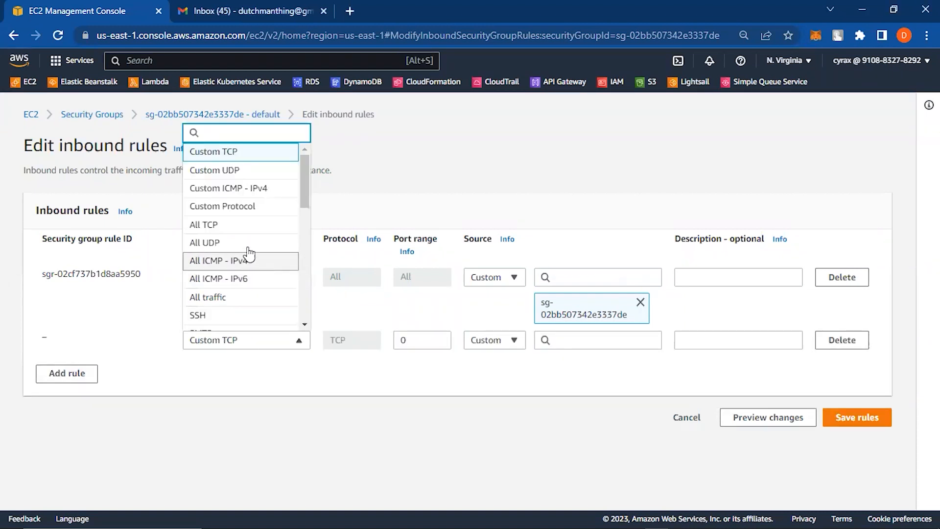
{"action": "scroll", "coordinate": [252, 240], "scroll_direction": "down", "scroll_amount": 7}
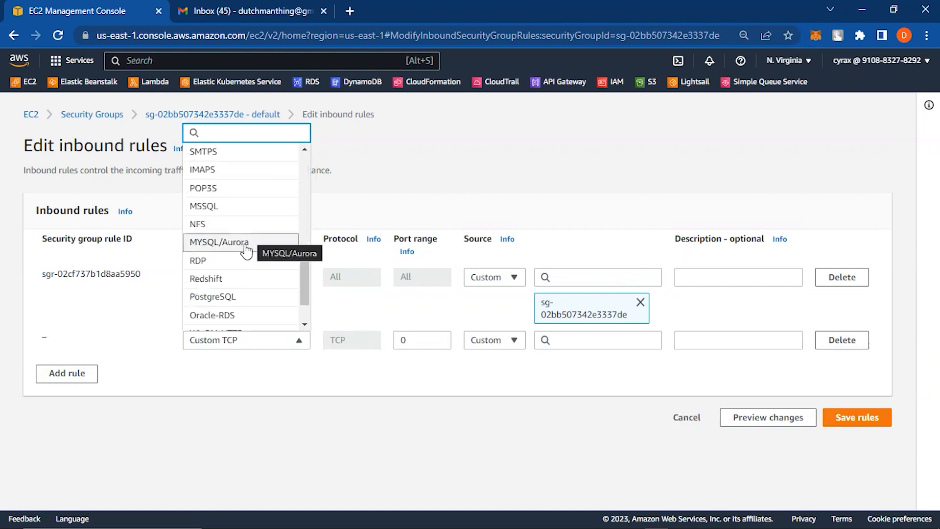
{"action": "scroll", "coordinate": [244, 289], "scroll_direction": "down", "scroll_amount": 1}
{"action": "scroll", "coordinate": [242, 284], "scroll_direction": "down", "scroll_amount": 1}
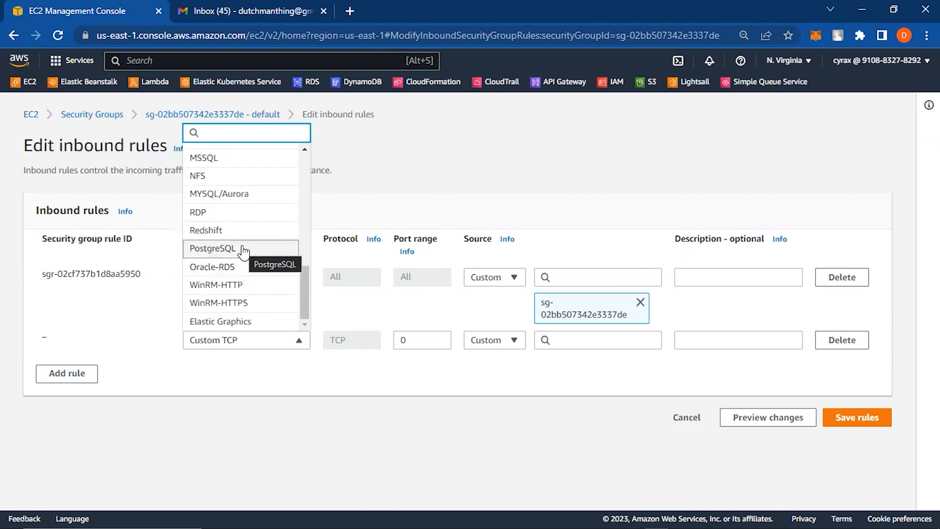
{"action": "left_click", "coordinate": [249, 249]}
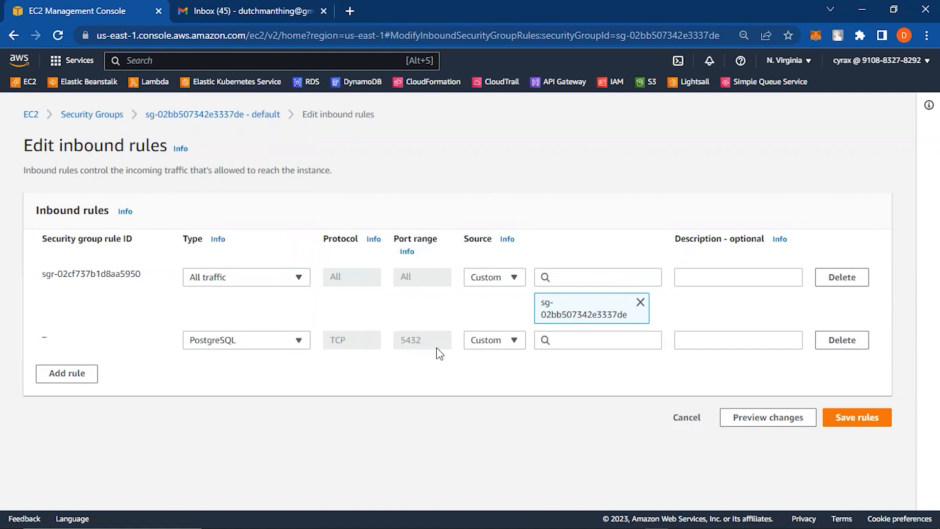
{"action": "left_click", "coordinate": [490, 345]}
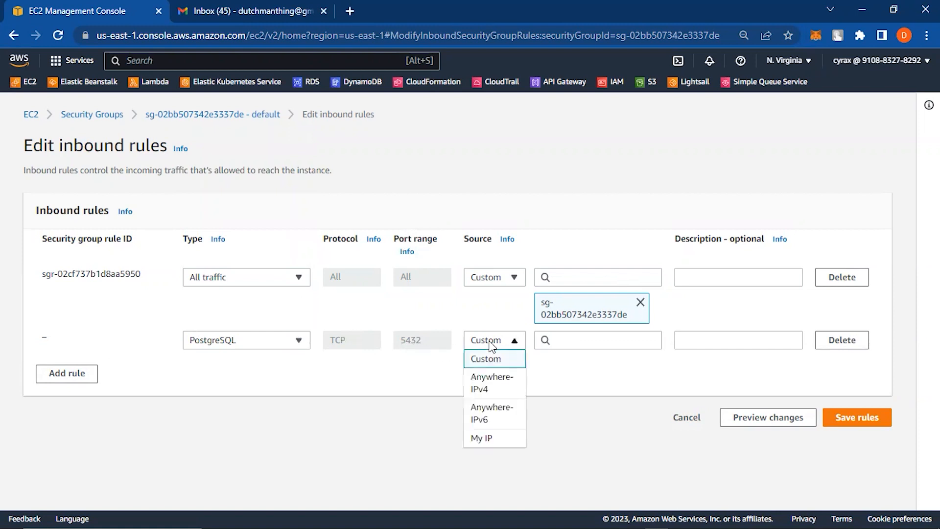
{"action": "left_click", "coordinate": [488, 392]}
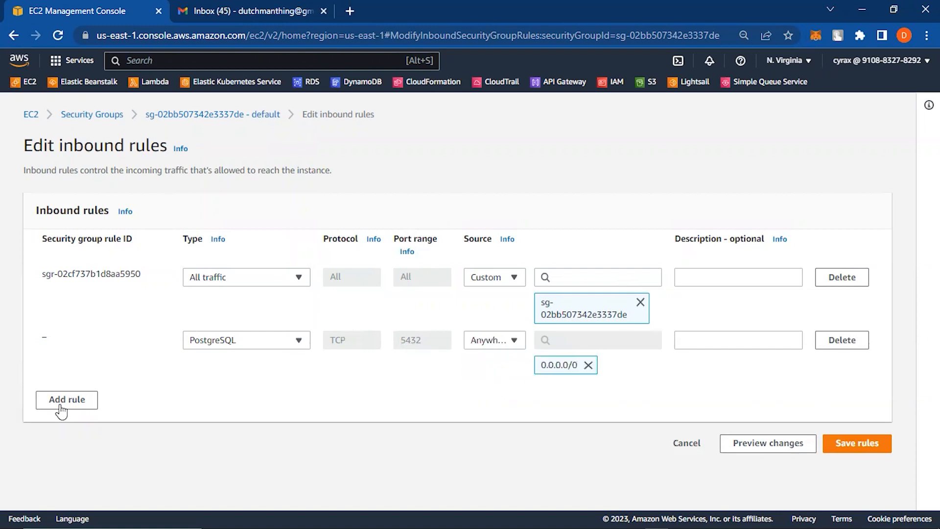
Step: Add a second PostgreSQL inbound rule with the source Anywhere-IPv6 (::/0) and save the rules
{"action": "left_click", "coordinate": [76, 399]}
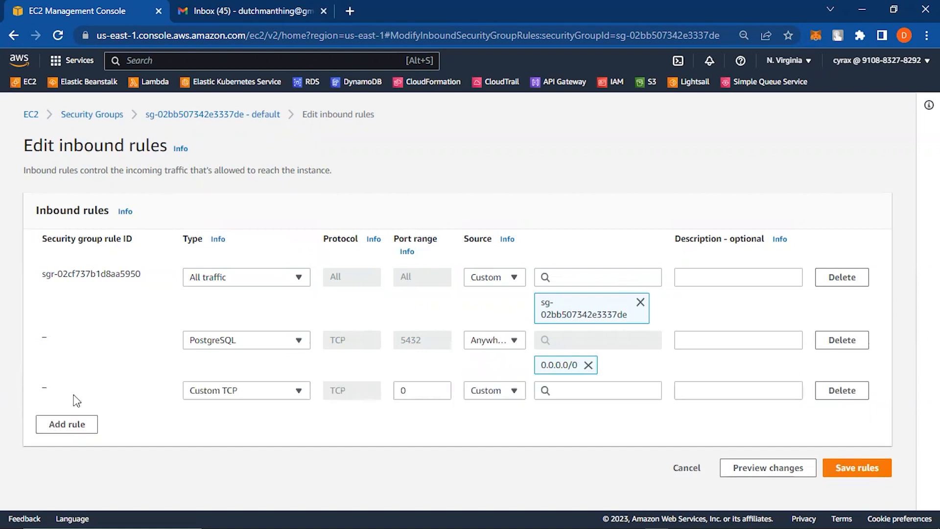
{"action": "left_click", "coordinate": [284, 394]}
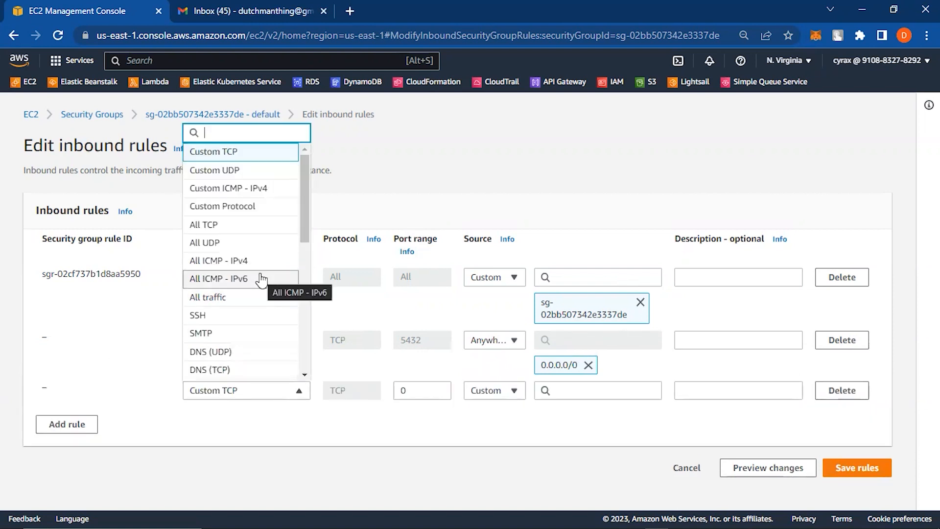
{"action": "scroll", "coordinate": [260, 279], "scroll_direction": "down", "scroll_amount": 5}
{"action": "left_click", "coordinate": [238, 299]}
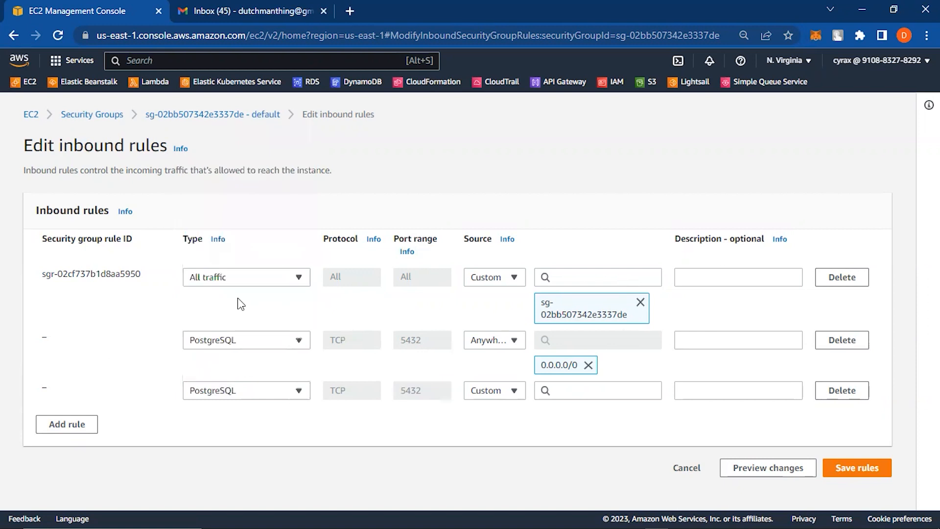
{"action": "left_click", "coordinate": [504, 394]}
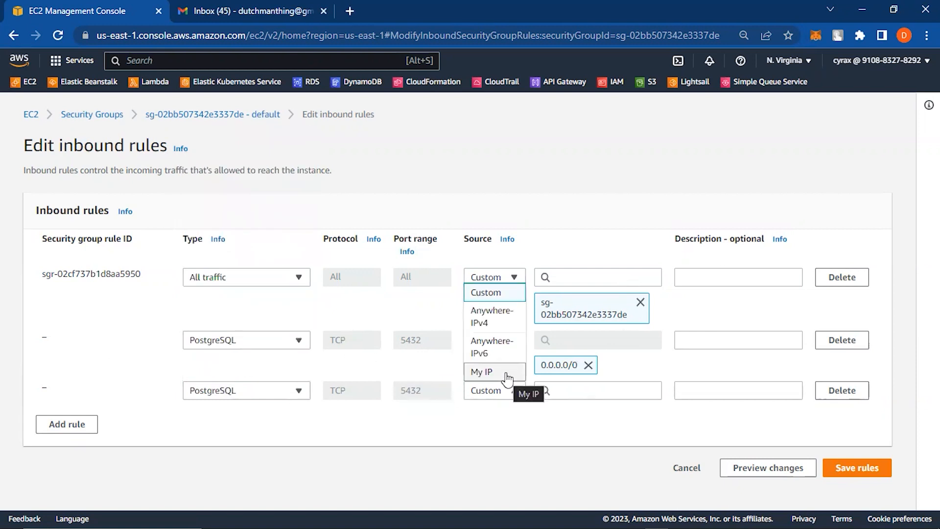
{"action": "left_click", "coordinate": [567, 390]}
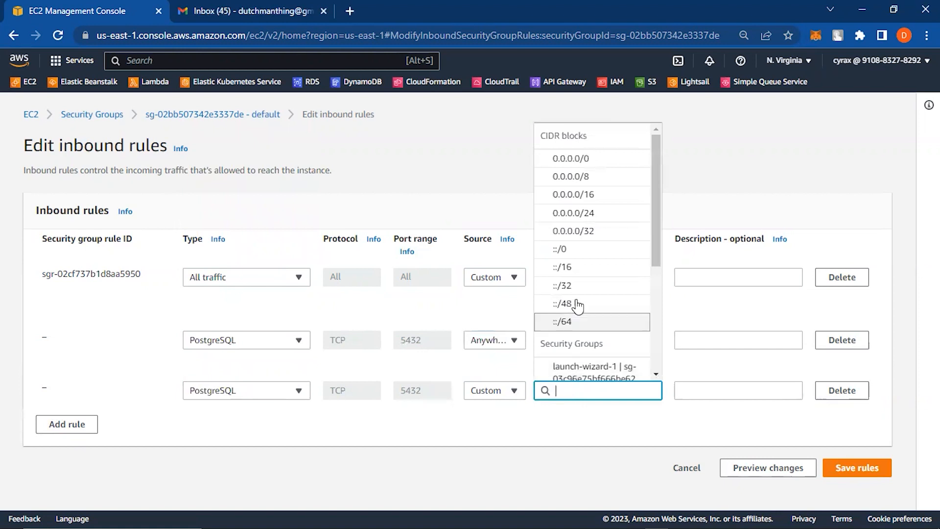
{"action": "left_click", "coordinate": [570, 249]}
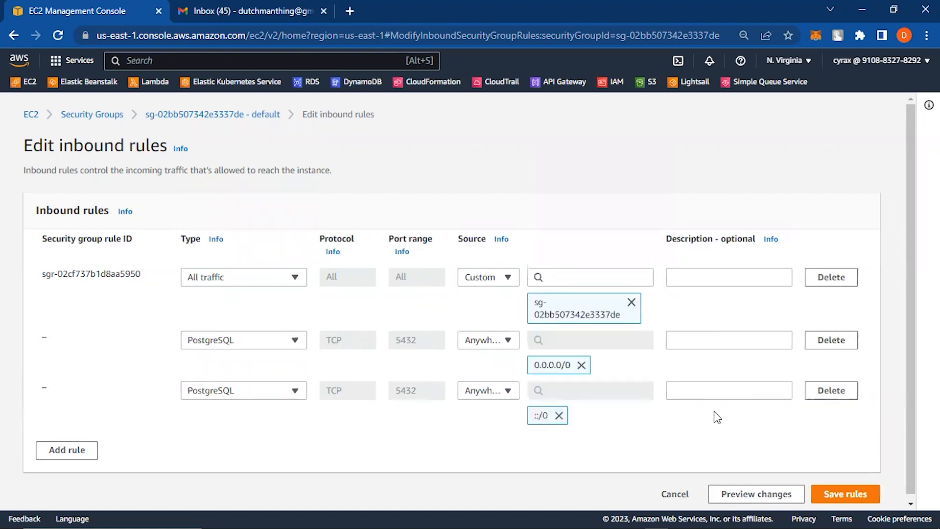
{"action": "left_click", "coordinate": [854, 490]}
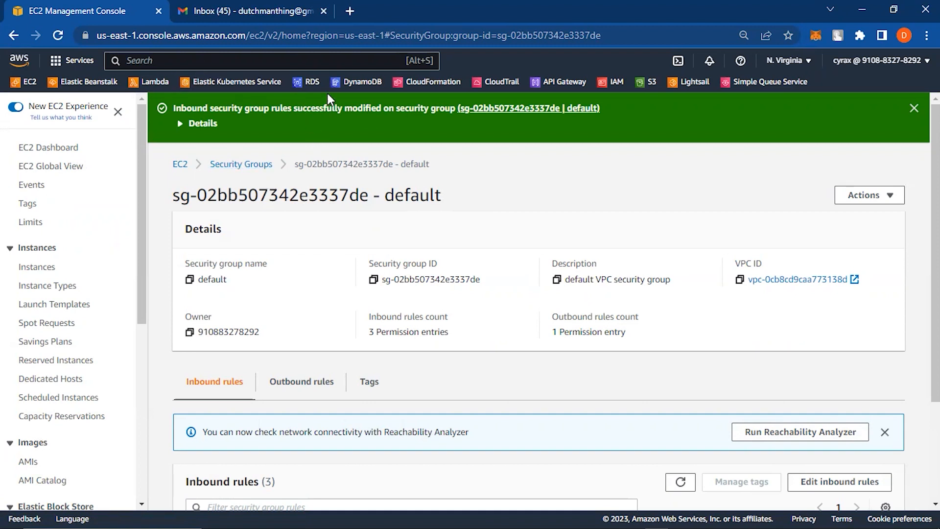
Step: Return to the RDS databases list and open the postgres instance's details
{"action": "left_click", "coordinate": [7, 37]}
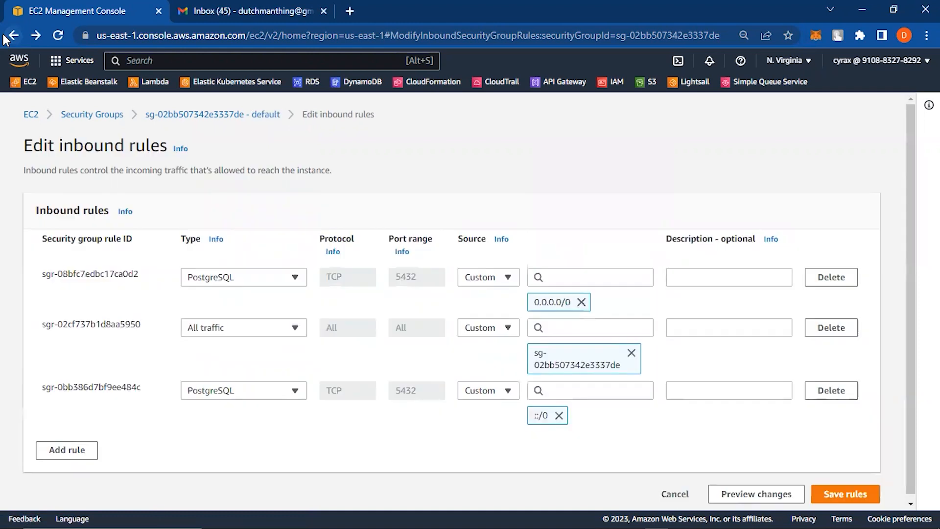
{"action": "left_click", "coordinate": [6, 37]}
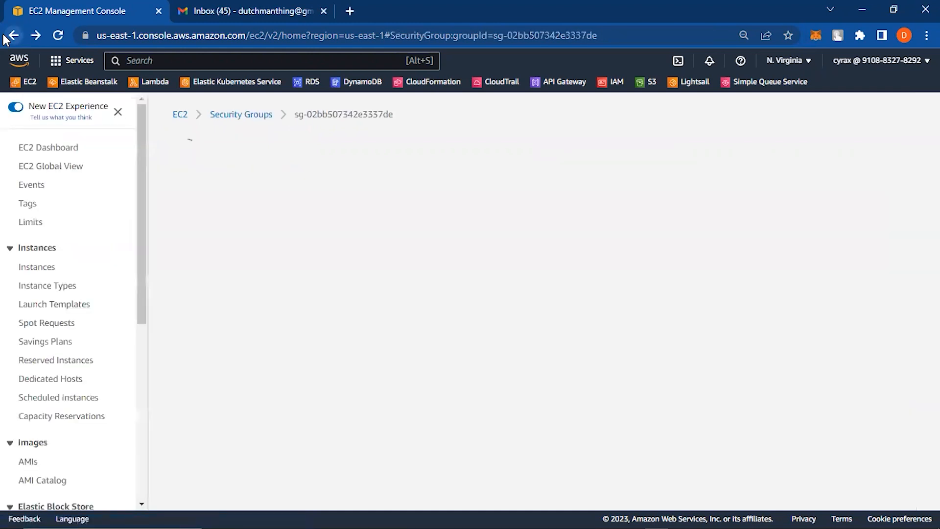
{"action": "left_click", "coordinate": [5, 37]}
{"action": "left_click", "coordinate": [6, 38]}
{"action": "left_click", "coordinate": [7, 37]}
{"action": "left_click", "coordinate": [297, 83]}
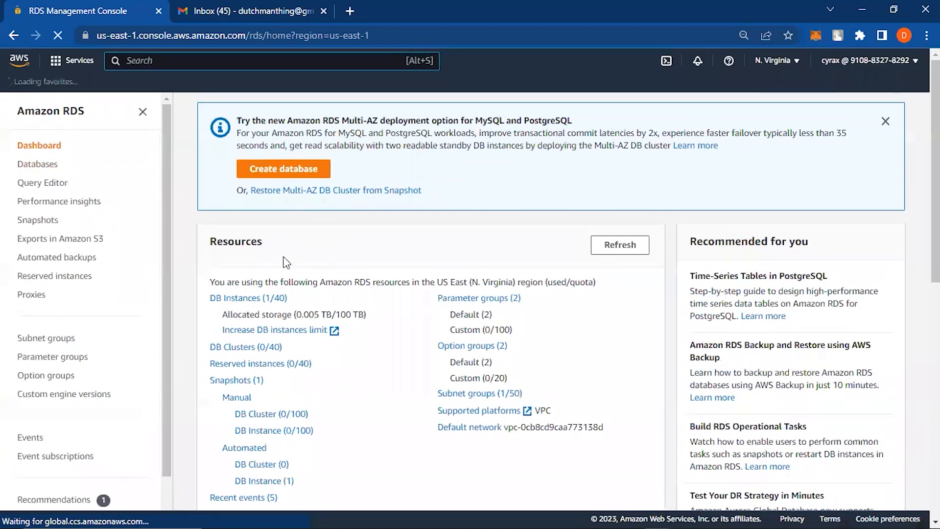
{"action": "left_click", "coordinate": [43, 166]}
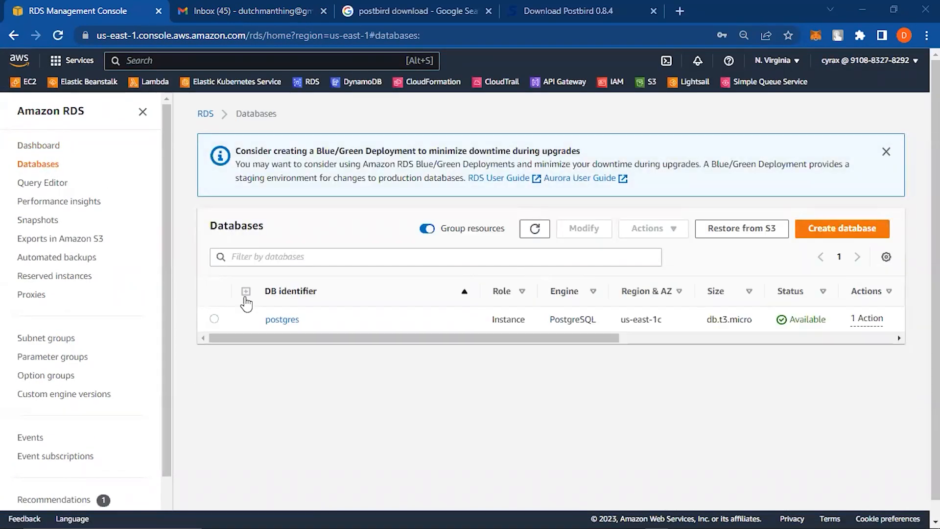
{"action": "left_click", "coordinate": [283, 320]}
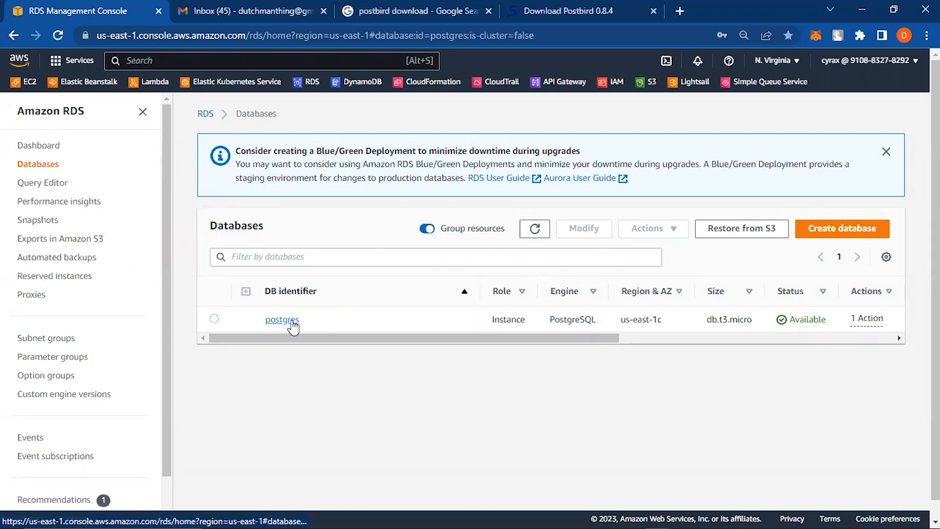
Step: View the Softpedia download page for Postbird and search Google for postbird
{"action": "left_click", "coordinate": [541, 6]}
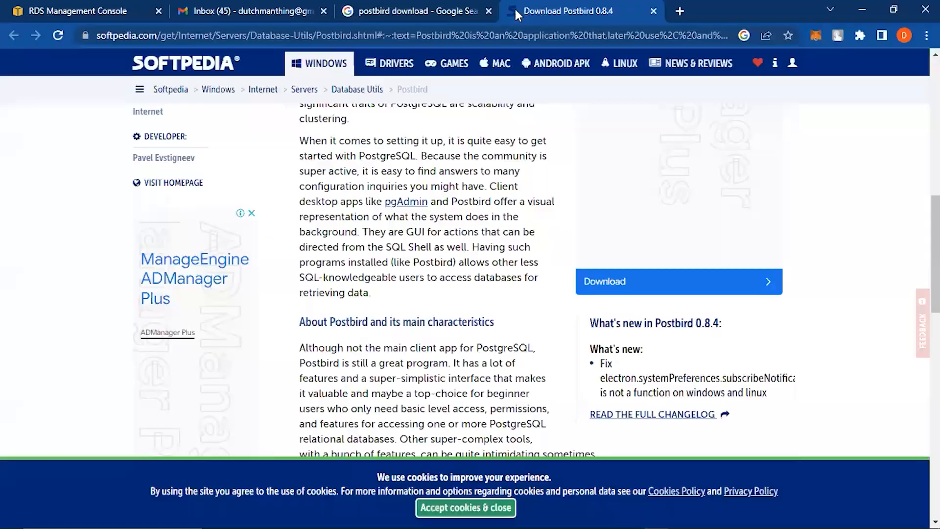
{"action": "left_click", "coordinate": [418, 8]}
{"action": "scroll", "coordinate": [342, 343], "scroll_direction": "up", "scroll_amount": 3}
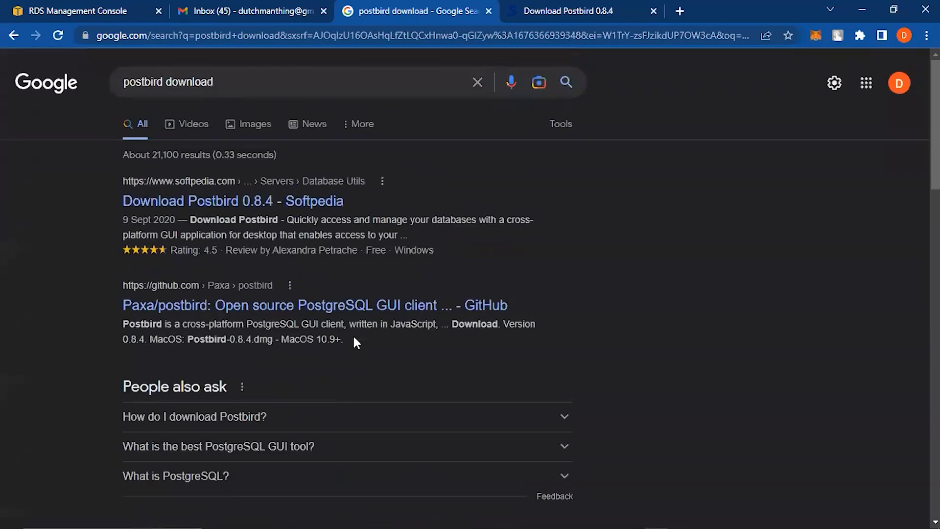
{"action": "double_click", "coordinate": [202, 80]}
{"action": "key", "text": "BackSpace"}
{"action": "key", "text": "Return"}
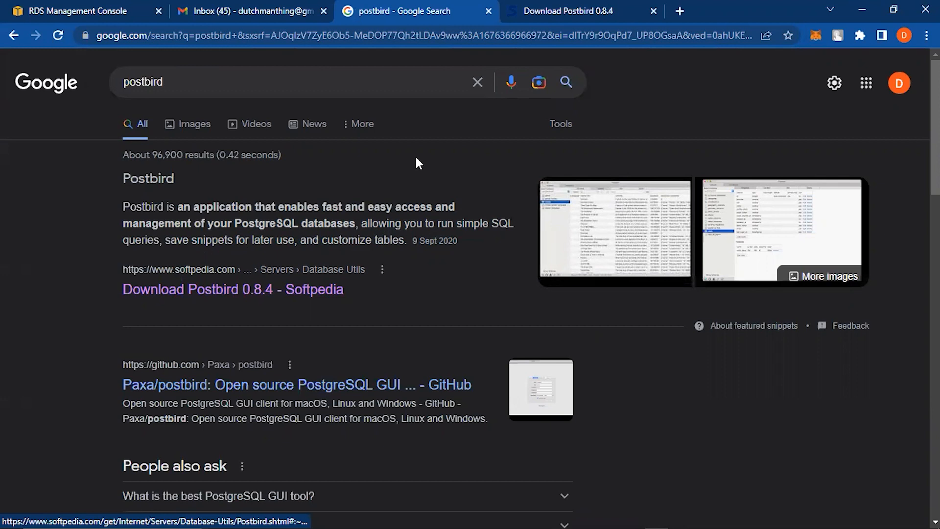
Step: Find the installed Postbird application on the computer and launch it
{"action": "left_click", "coordinate": [10, 518]}
{"action": "type", "text": "posr"}
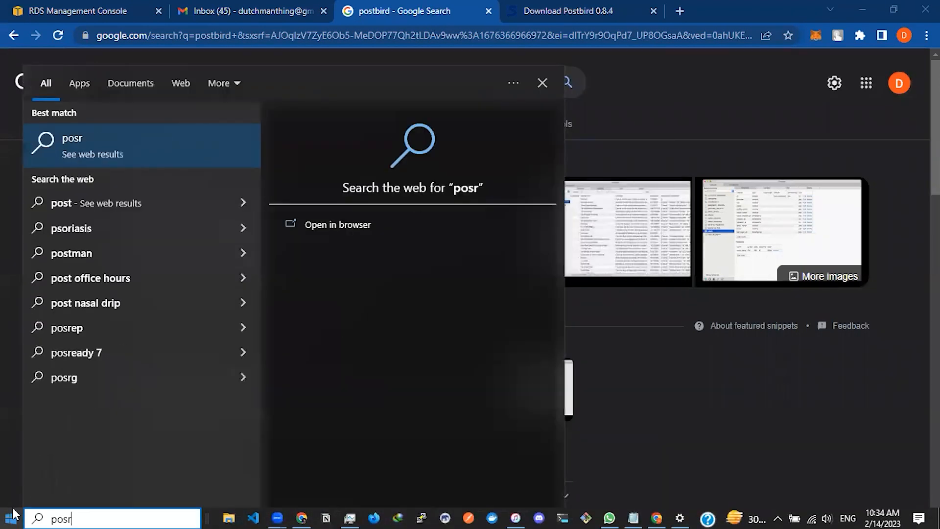
{"action": "key", "text": "BackSpace"}
{"action": "key", "text": "Return"}
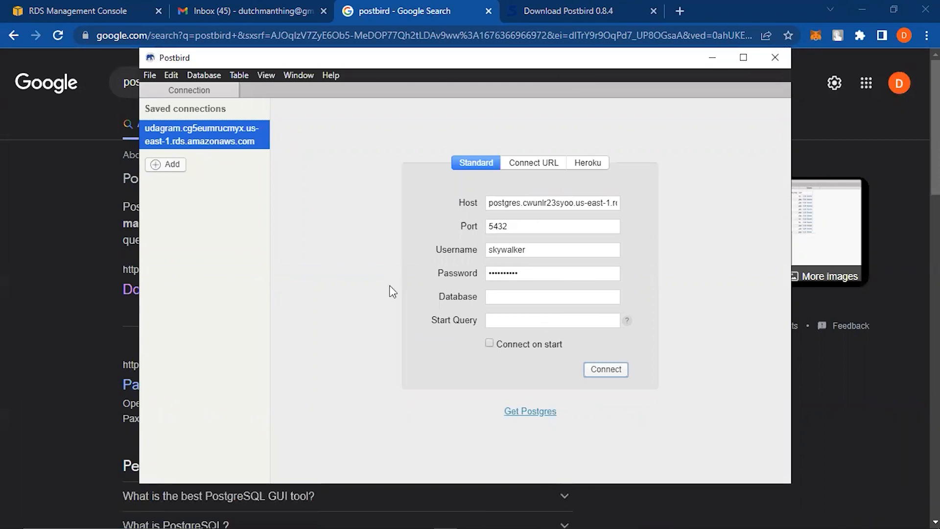
Step: Add a new standard connection in Postbird and locate its Host setting
{"action": "key", "text": "alt+Tab"}
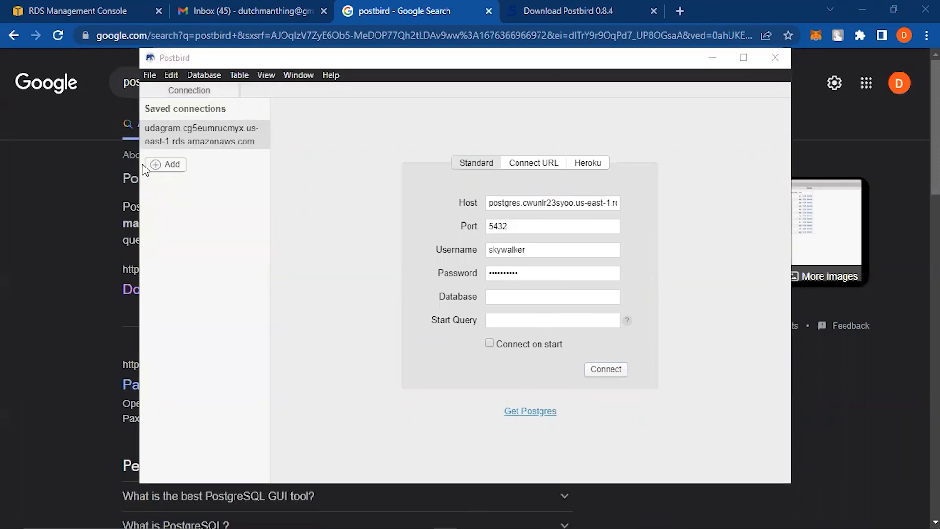
{"action": "left_click", "coordinate": [168, 164]}
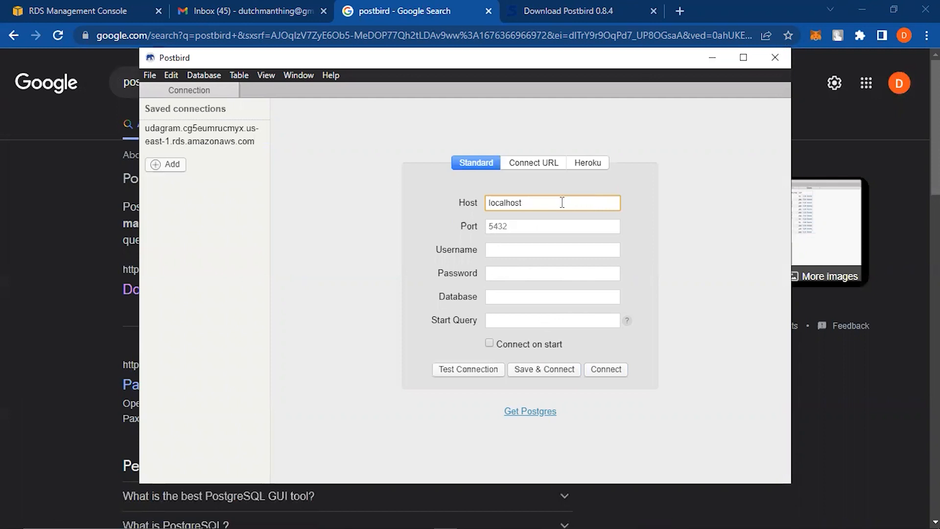
{"action": "left_click_drag", "start_coordinate": [457, 202], "coordinate": [478, 200]}
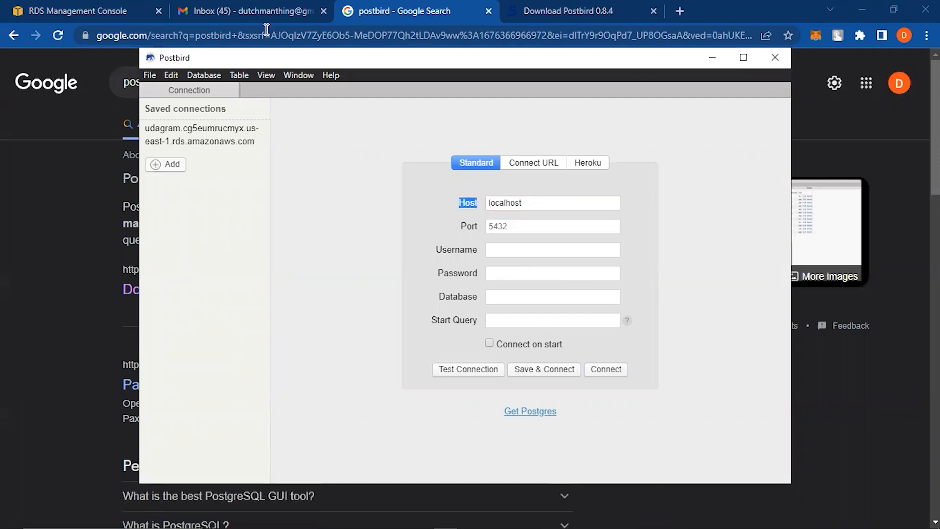
Step: Copy the postgres instance's endpoint from the RDS console into Postbird's Host setting and set the port to 5432
{"action": "left_click", "coordinate": [83, 8]}
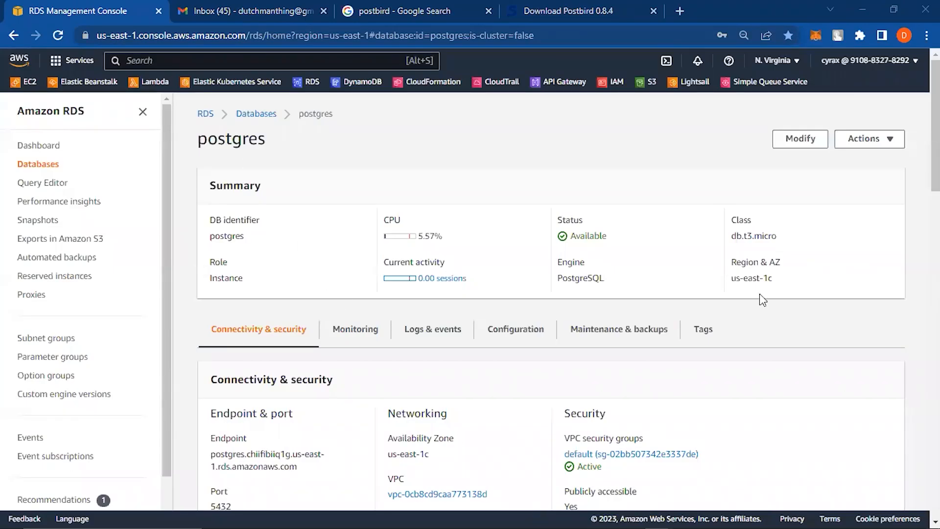
{"action": "scroll", "coordinate": [331, 312], "scroll_direction": "down", "scroll_amount": 1}
{"action": "scroll", "coordinate": [332, 330], "scroll_direction": "up", "scroll_amount": 1}
{"action": "scroll", "coordinate": [273, 296], "scroll_direction": "down", "scroll_amount": 4}
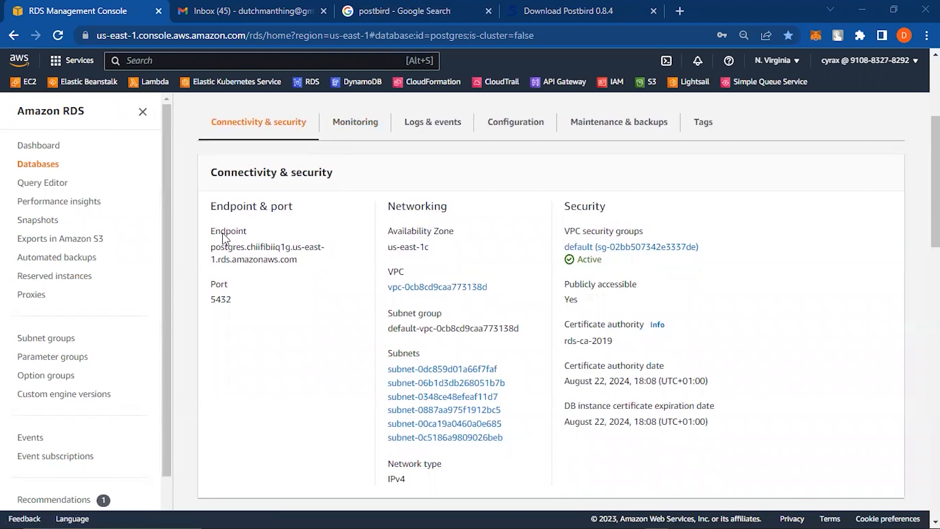
{"action": "left_click_drag", "start_coordinate": [310, 262], "coordinate": [209, 251]}
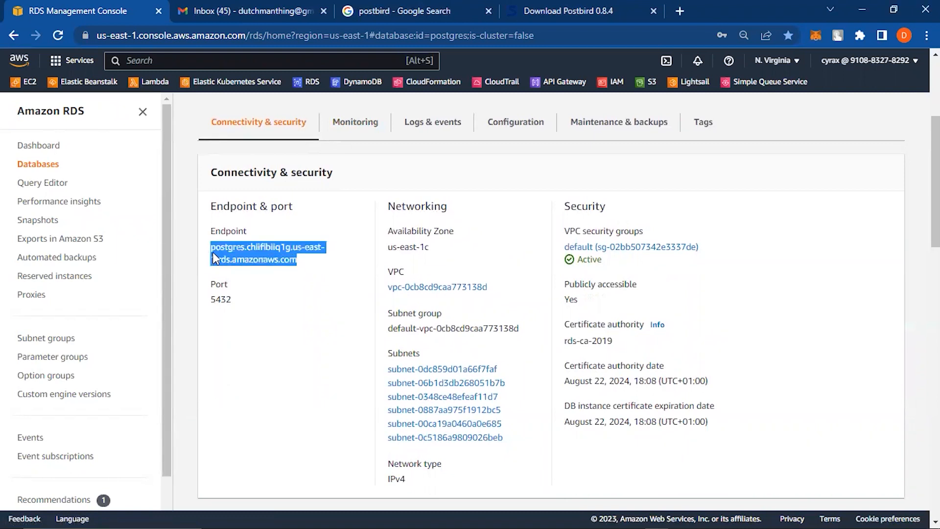
{"action": "key", "text": "alt+Tab"}
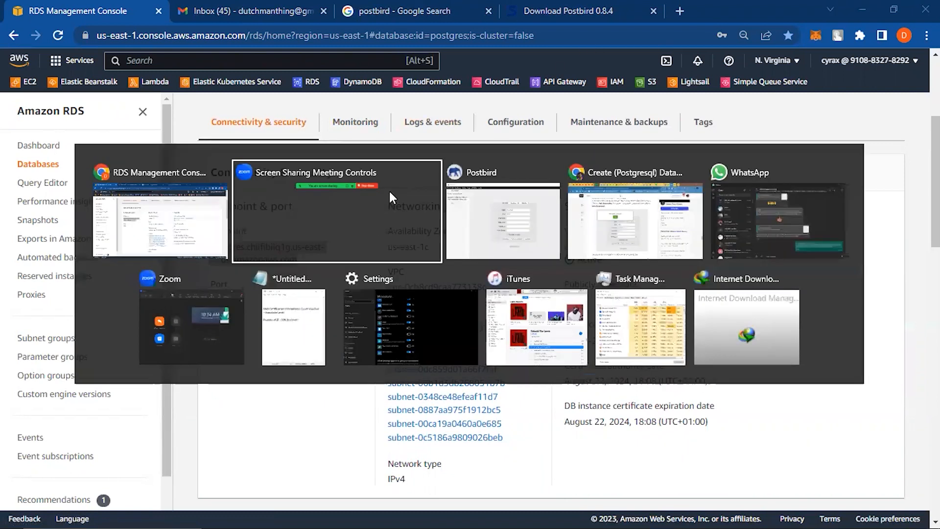
{"action": "left_click", "coordinate": [490, 214]}
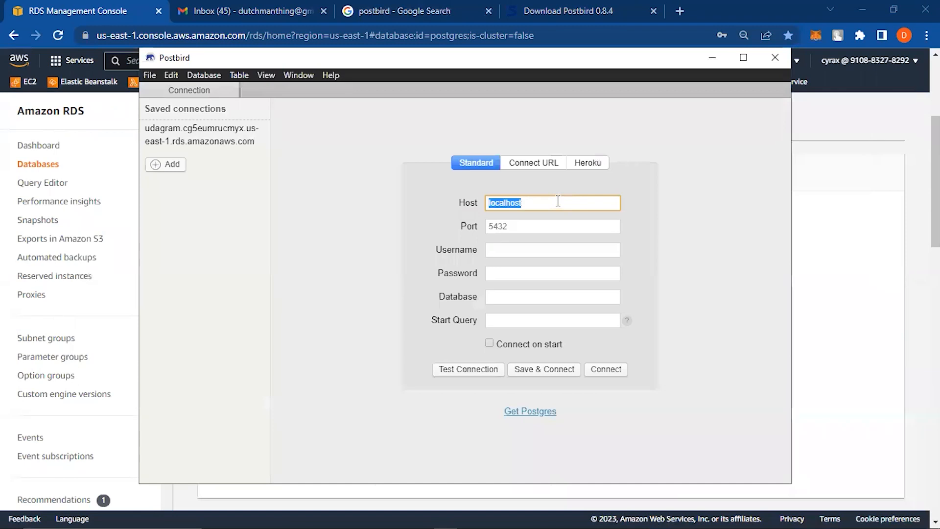
{"action": "key", "text": "ctrl+v"}
{"action": "left_click", "coordinate": [521, 229]}
{"action": "type", "text": "5432"}
Step: Fill in the connection's username as AwsDaily and enter the database master password
{"action": "key", "text": "alt+Tab"}
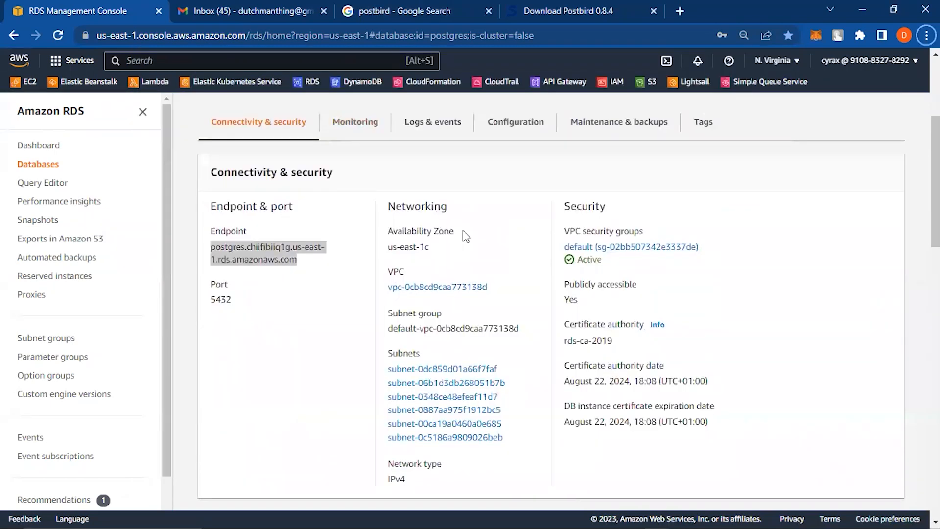
{"action": "key", "text": "alt+Tab"}
{"action": "left_click", "coordinate": [520, 255]}
{"action": "type", "text": "AwsDaily"}
{"action": "key", "text": "Tab"}
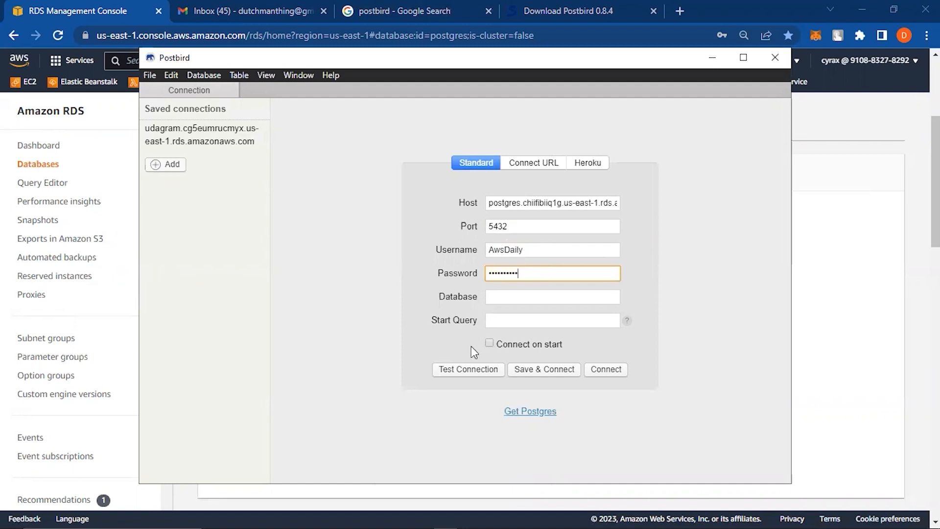
Step: Test the connection to the RDS instance, then save it and connect
{"action": "left_click", "coordinate": [462, 373]}
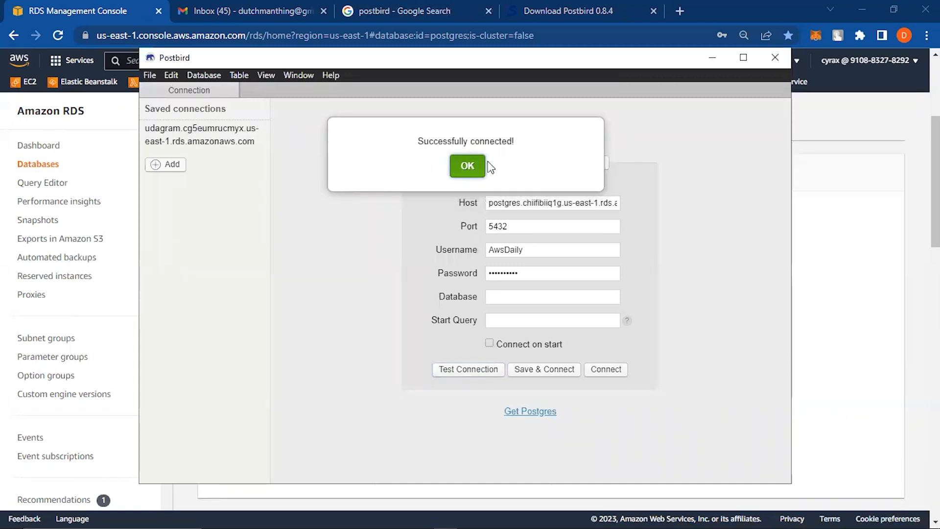
{"action": "left_click", "coordinate": [472, 169]}
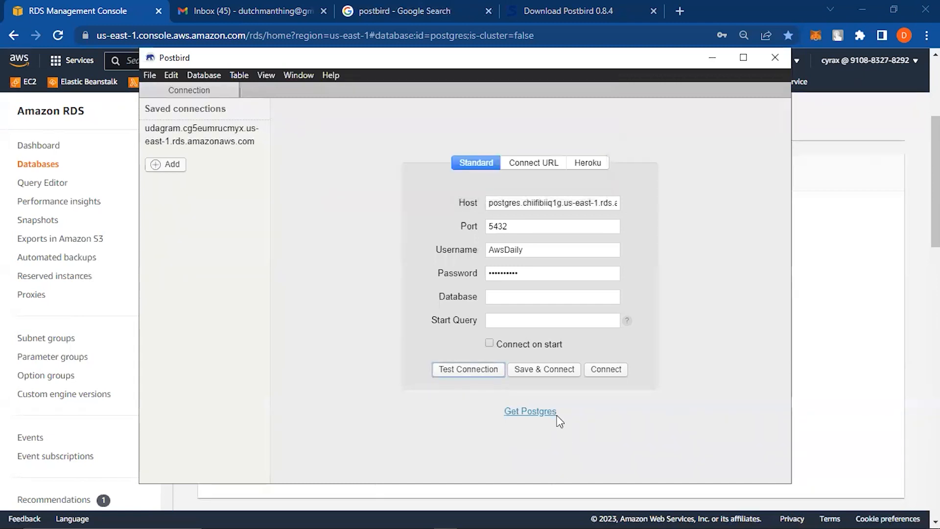
{"action": "left_click", "coordinate": [539, 370]}
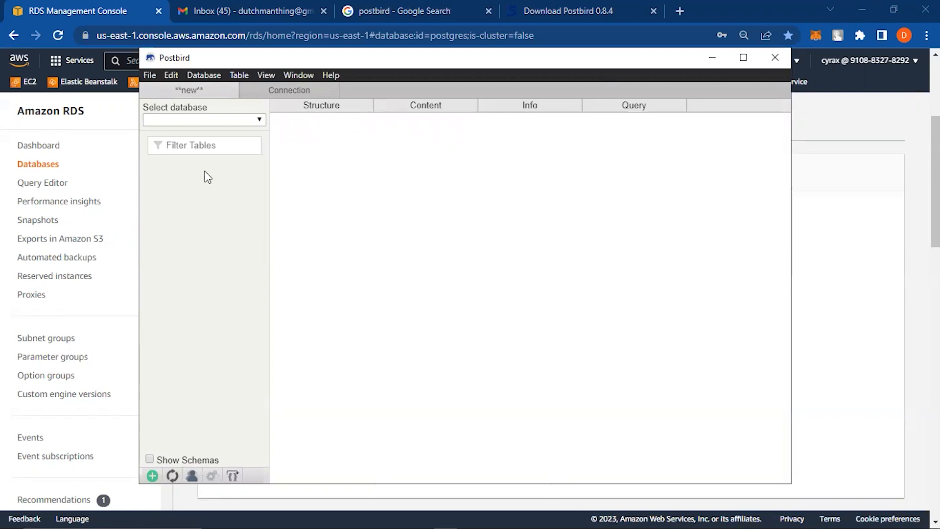
Step: Create a database named "Youtube Subscribers" with no template and UTF8 (Client encoding)
{"action": "left_click", "coordinate": [251, 120]}
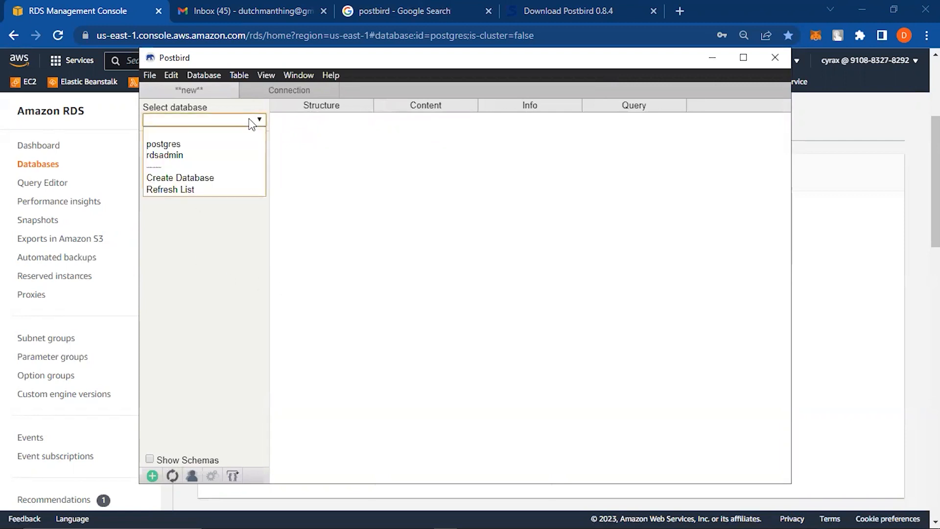
{"action": "left_click", "coordinate": [200, 179]}
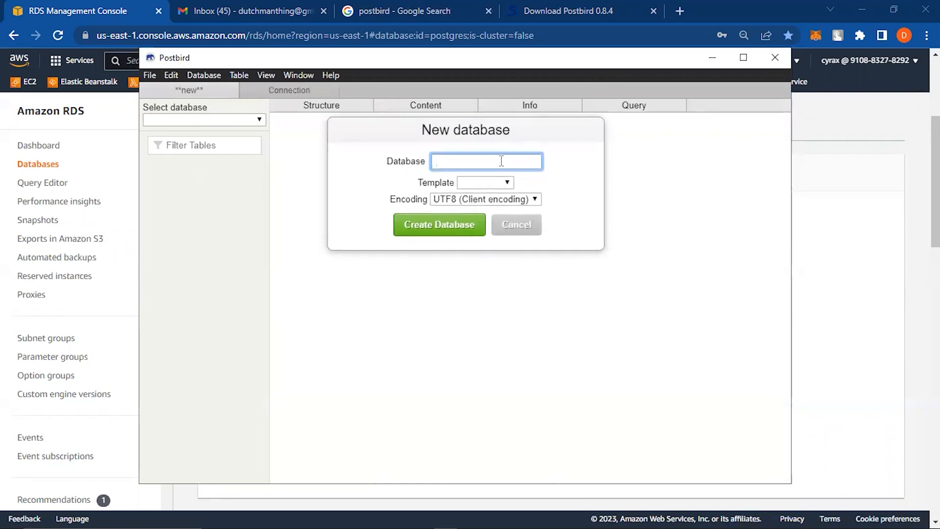
{"action": "type", "text": "Youtube Subscribers"}
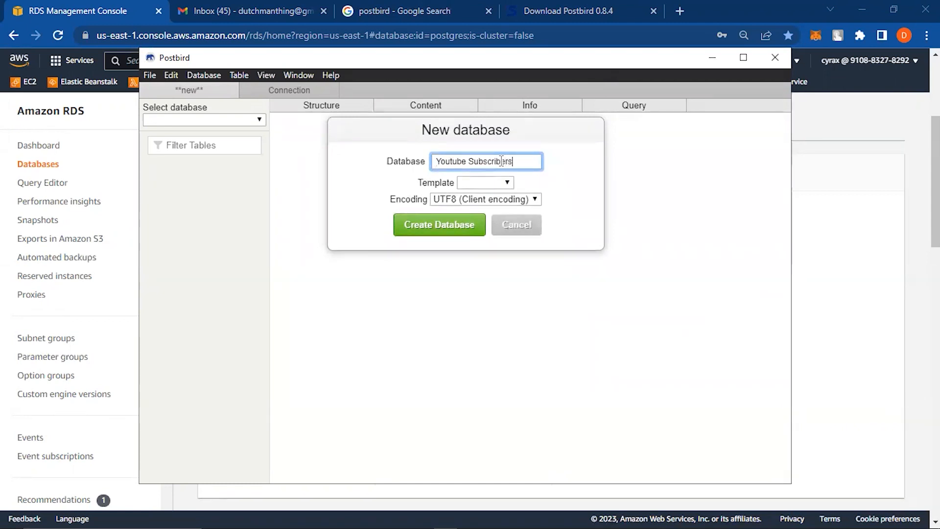
{"action": "left_click", "coordinate": [492, 183]}
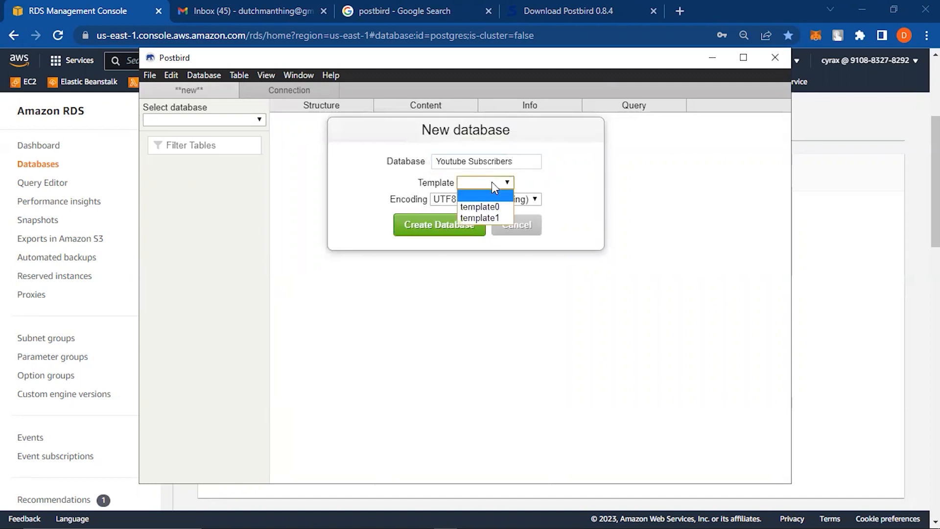
{"action": "left_click", "coordinate": [492, 182]}
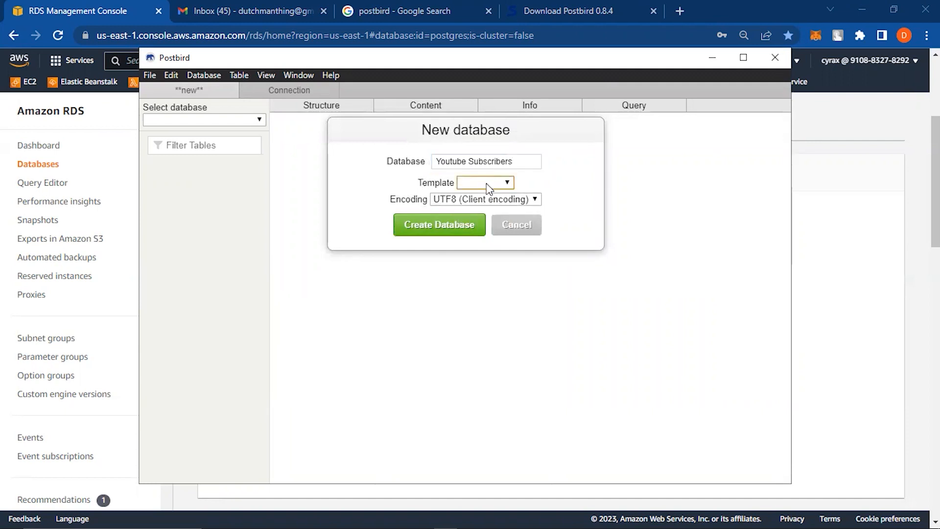
{"action": "left_click", "coordinate": [442, 234]}
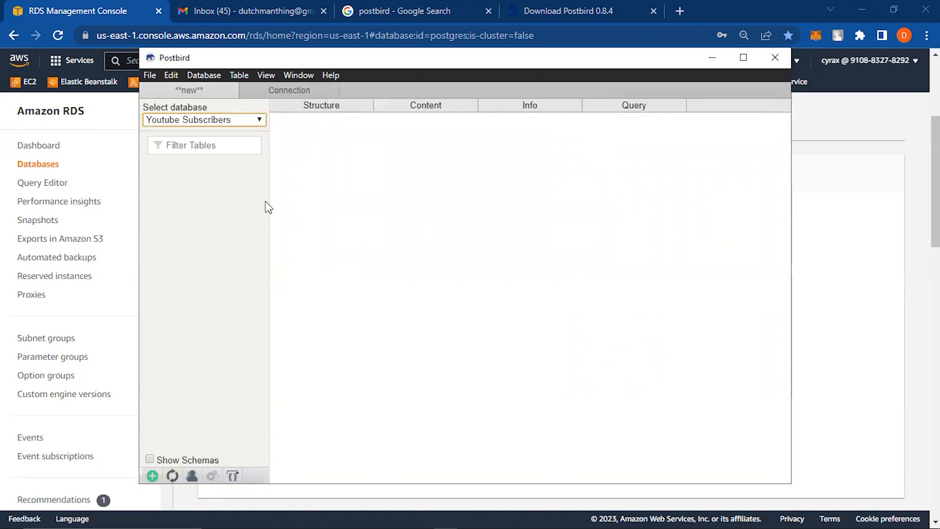
Step: Check the list of available databases and select Youtube Subscribers
{"action": "left_click", "coordinate": [255, 120]}
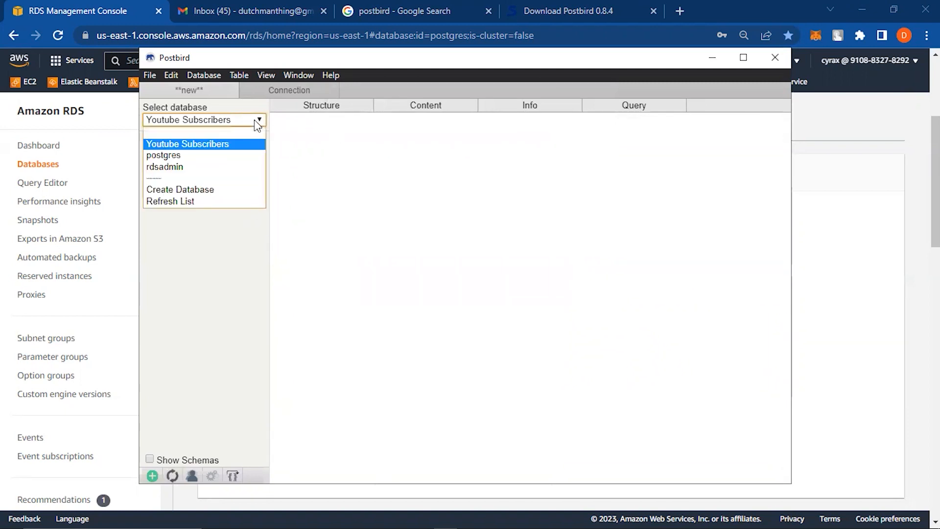
{"action": "left_click", "coordinate": [254, 119]}
{"action": "left_click", "coordinate": [231, 142]}
{"action": "left_click", "coordinate": [252, 120]}
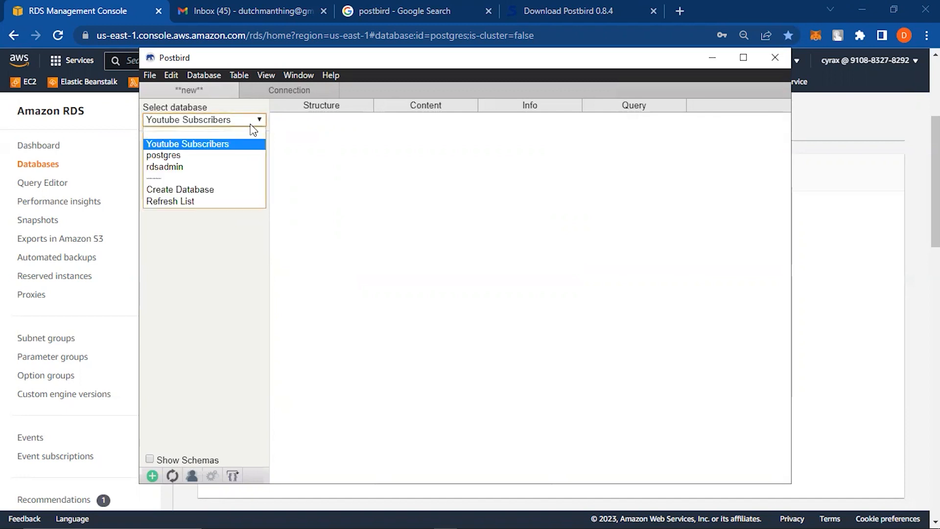
{"action": "left_click", "coordinate": [230, 143]}
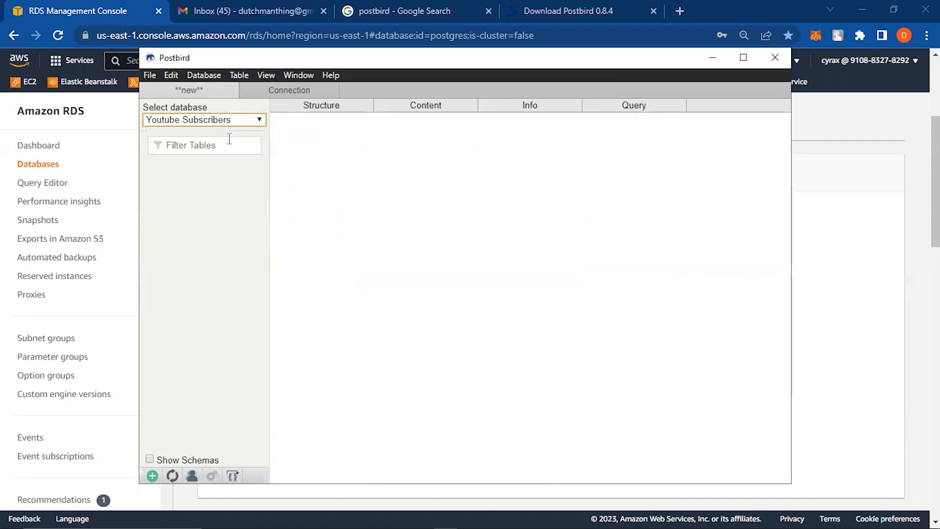
Step: Create a table named "Subscribers" in the public tablespace of the Youtube Subscribers database
{"action": "left_click", "coordinate": [238, 76]}
{"action": "left_click", "coordinate": [208, 92]}
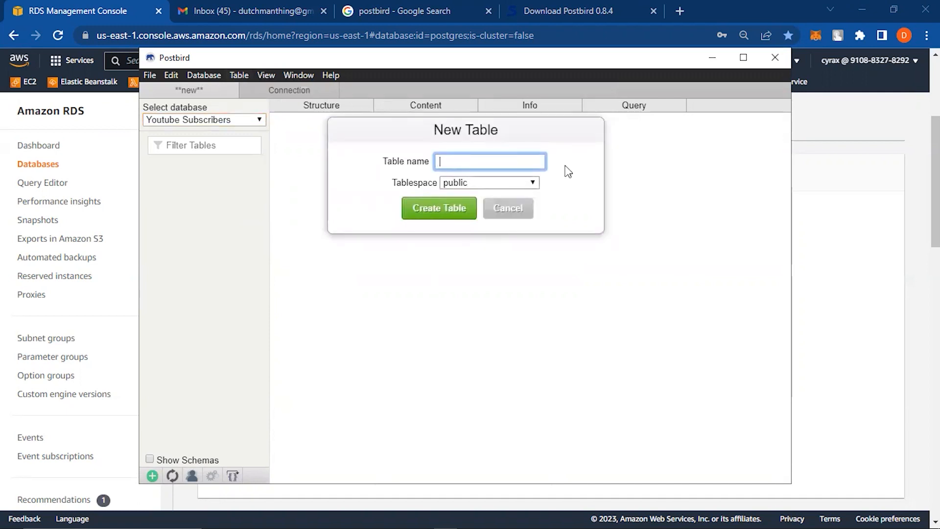
{"action": "type", "text": "Names of"}
{"action": "key", "text": "BackSpace"}
{"action": "key", "text": "BackSpace"}
{"action": "key", "text": "BackSpace"}
{"action": "type", "text": "Subsc"}
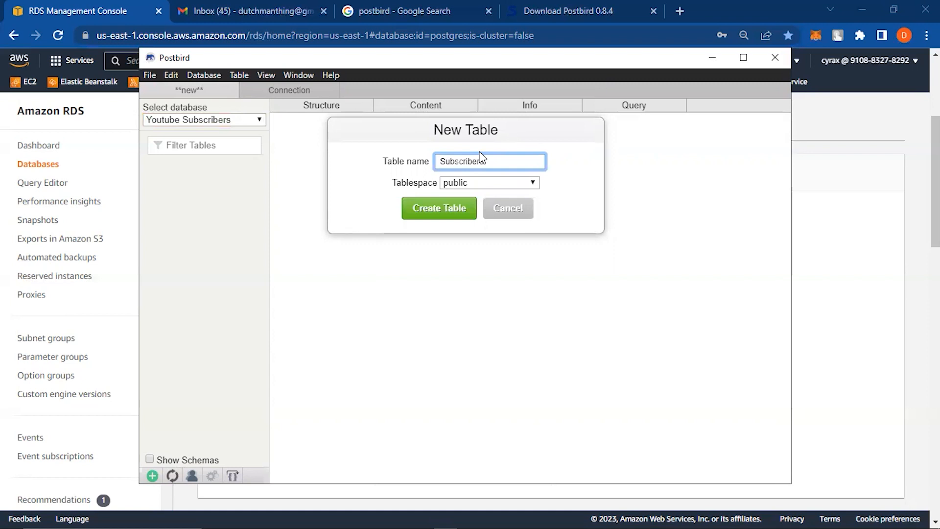
{"action": "left_click", "coordinate": [489, 183]}
{"action": "left_click", "coordinate": [490, 182]}
{"action": "left_click", "coordinate": [417, 210]}
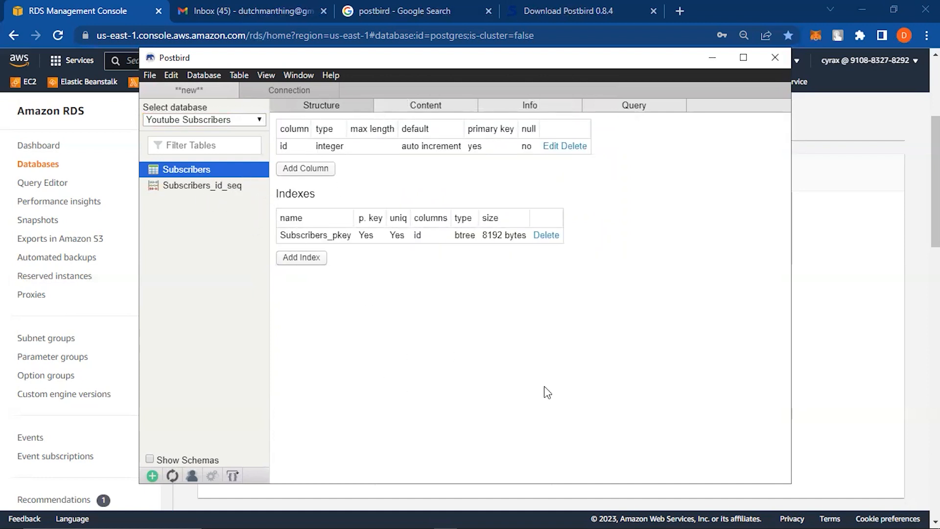
Step: Switch to the browser window showing the YouTube channel's home page and pause its featured introduction video
{"action": "left_click", "coordinate": [579, 513]}
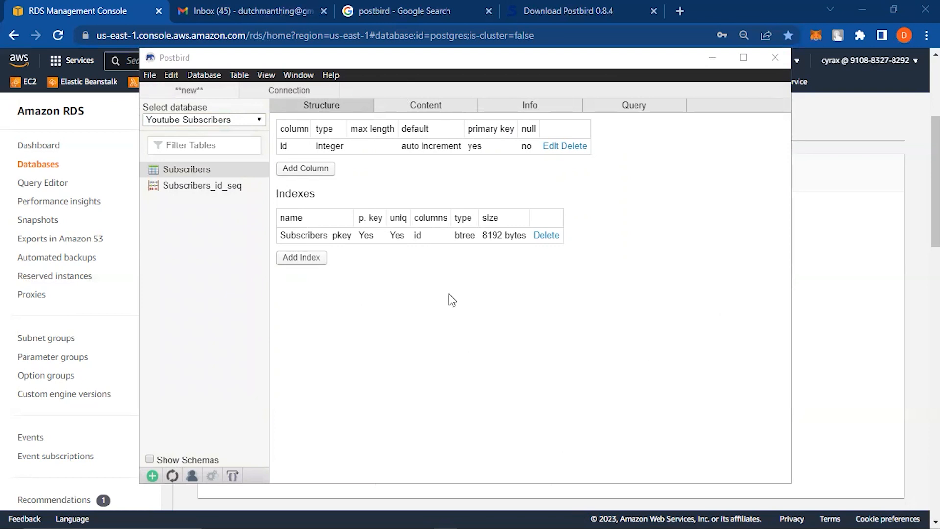
{"action": "key", "text": "alt+Tab"}
{"action": "left_click", "coordinate": [314, 336]}
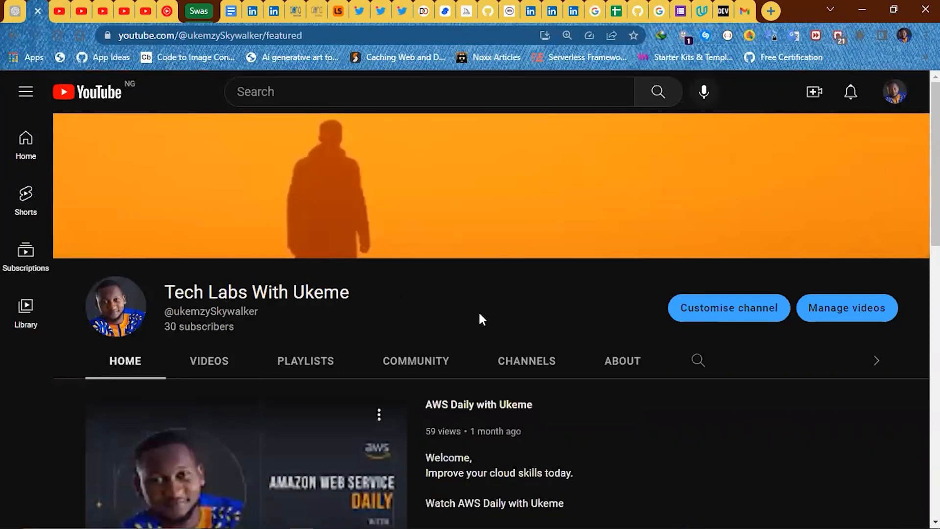
{"action": "scroll", "coordinate": [492, 321], "scroll_direction": "down", "scroll_amount": 3}
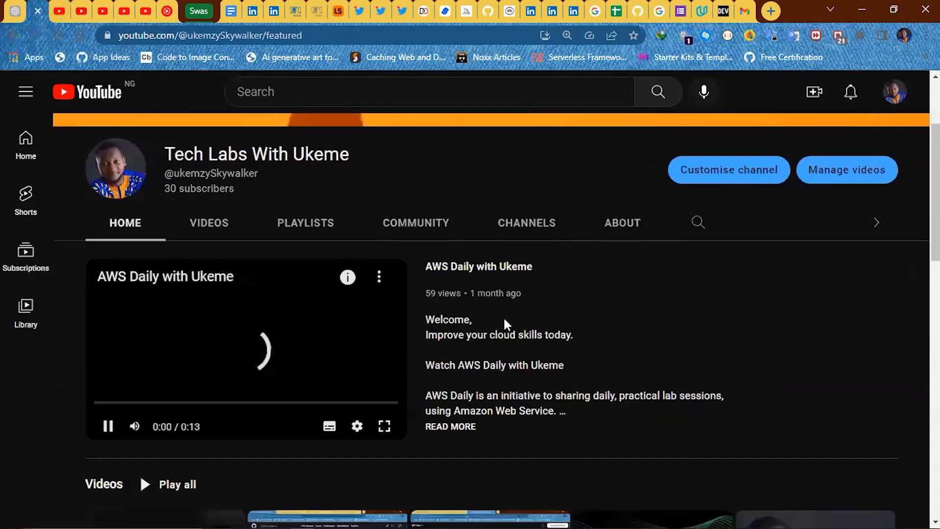
{"action": "left_click", "coordinate": [213, 369]}
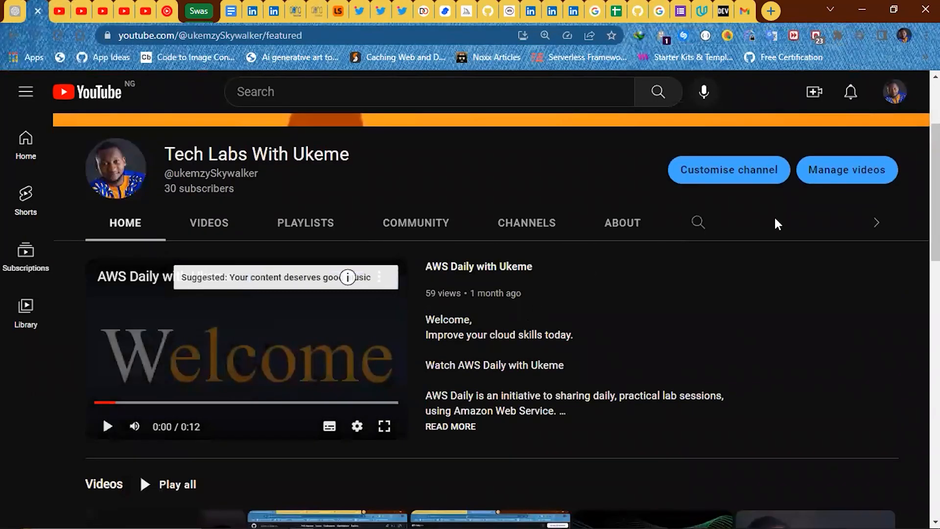
Step: Look through the channel home page's Linux command videos and AWS Daily playlist
{"action": "scroll", "coordinate": [409, 345], "scroll_direction": "down", "scroll_amount": 3}
{"action": "scroll", "coordinate": [430, 346], "scroll_direction": "up", "scroll_amount": 4}
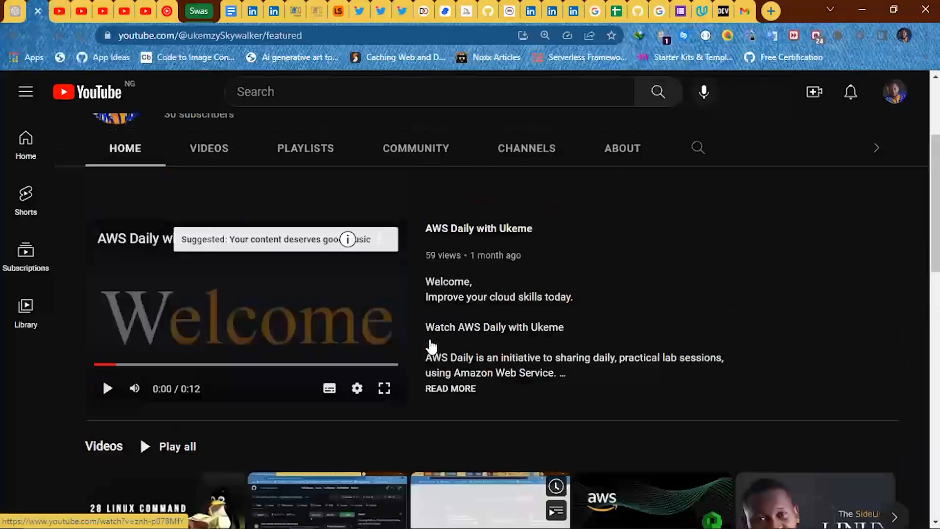
{"action": "scroll", "coordinate": [435, 331], "scroll_direction": "down", "scroll_amount": 2}
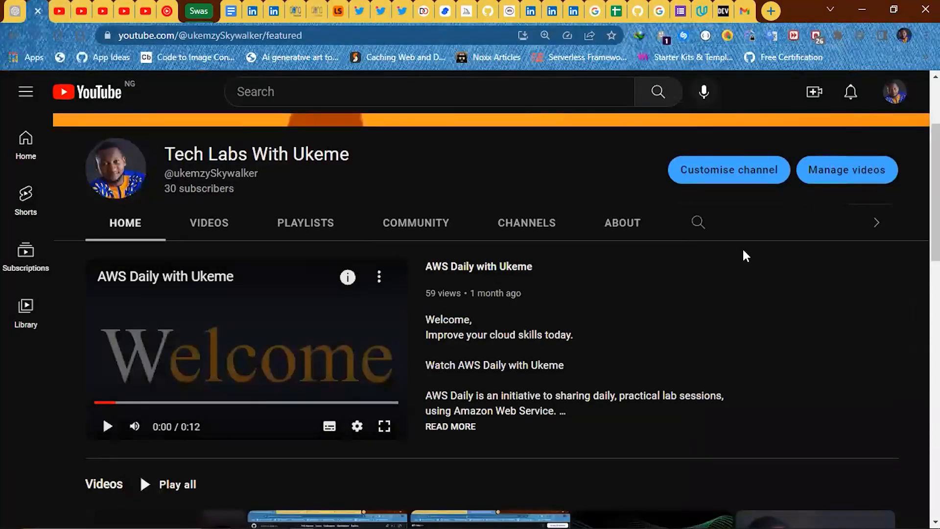
{"action": "scroll", "coordinate": [671, 323], "scroll_direction": "up", "scroll_amount": 2}
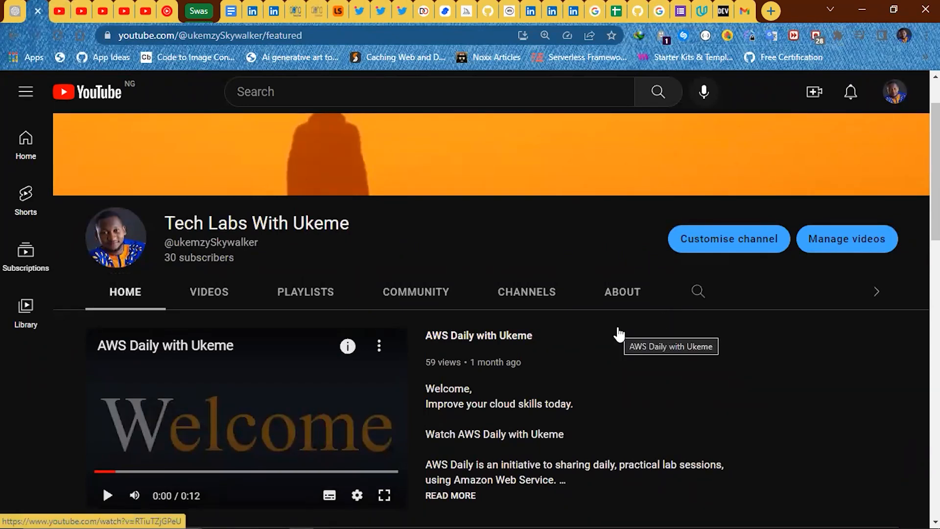
{"action": "scroll", "coordinate": [623, 334], "scroll_direction": "down", "scroll_amount": 1}
{"action": "scroll", "coordinate": [626, 337], "scroll_direction": "down", "scroll_amount": 5}
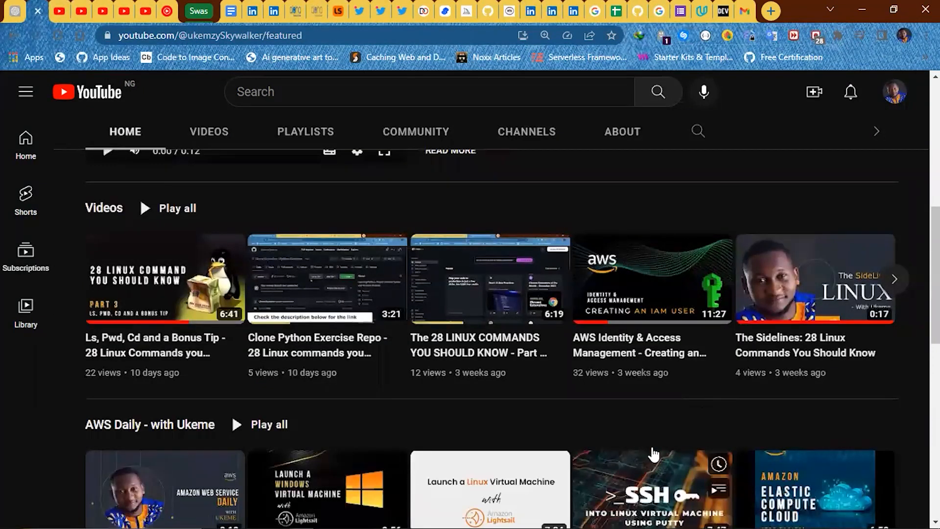
{"action": "scroll", "coordinate": [524, 385], "scroll_direction": "down", "scroll_amount": 3}
{"action": "scroll", "coordinate": [531, 384], "scroll_direction": "up", "scroll_amount": 10}
{"action": "scroll", "coordinate": [535, 382], "scroll_direction": "up", "scroll_amount": 1}
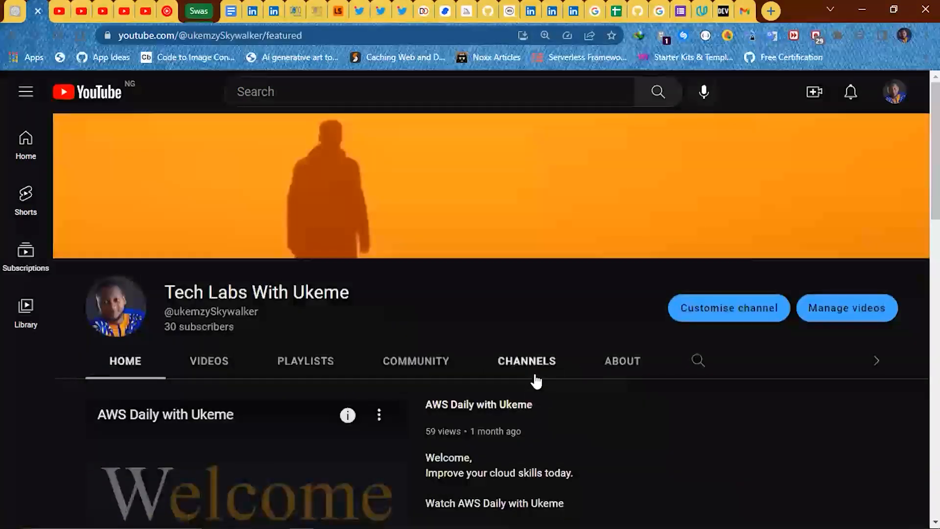
{"action": "scroll", "coordinate": [537, 381], "scroll_direction": "down", "scroll_amount": 5}
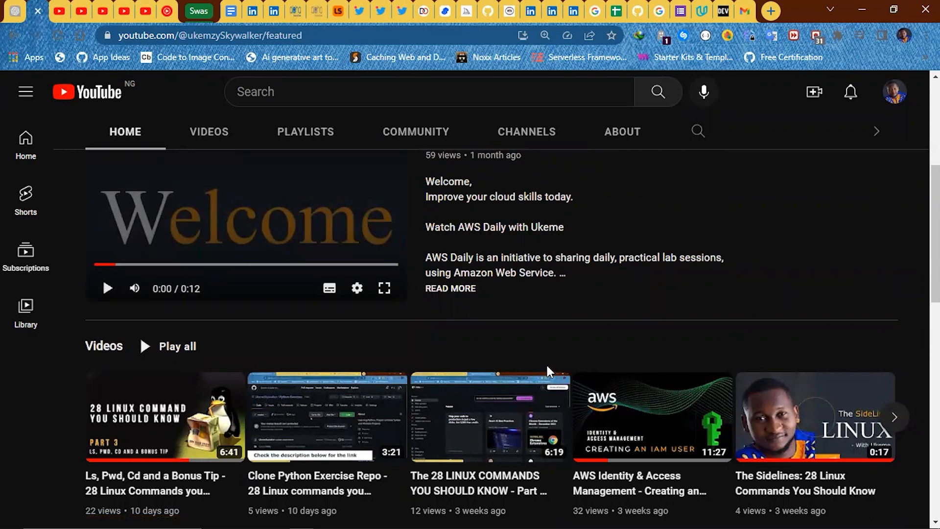
{"action": "scroll", "coordinate": [621, 377], "scroll_direction": "down", "scroll_amount": 5}
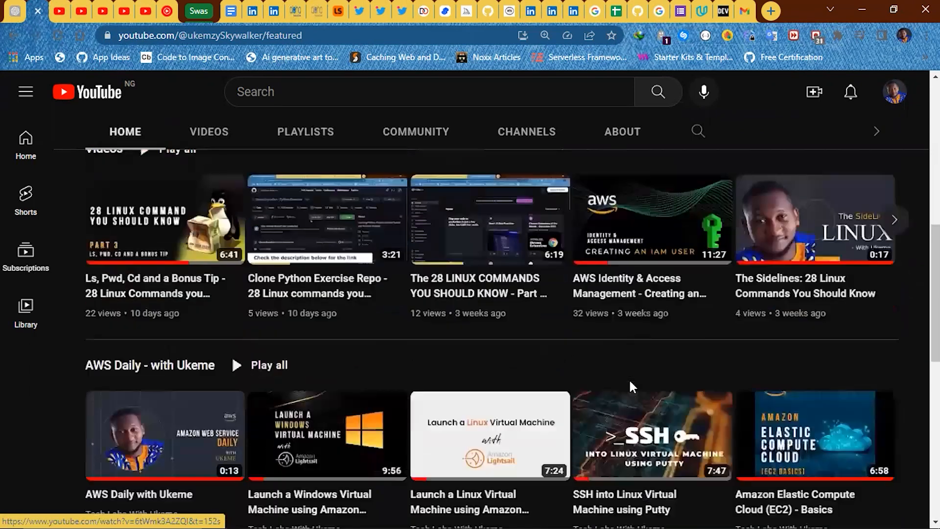
{"action": "scroll", "coordinate": [627, 382], "scroll_direction": "down", "scroll_amount": 4}
{"action": "scroll", "coordinate": [627, 381], "scroll_direction": "up", "scroll_amount": 13}
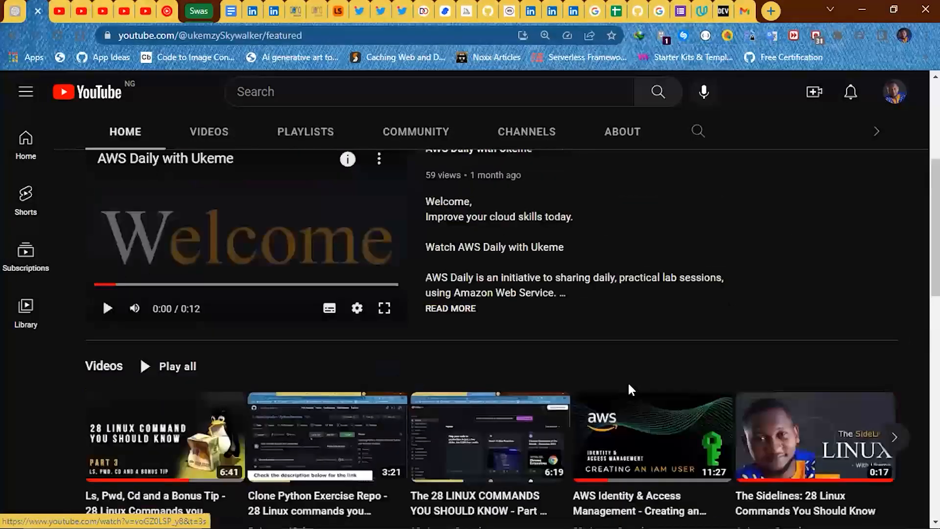